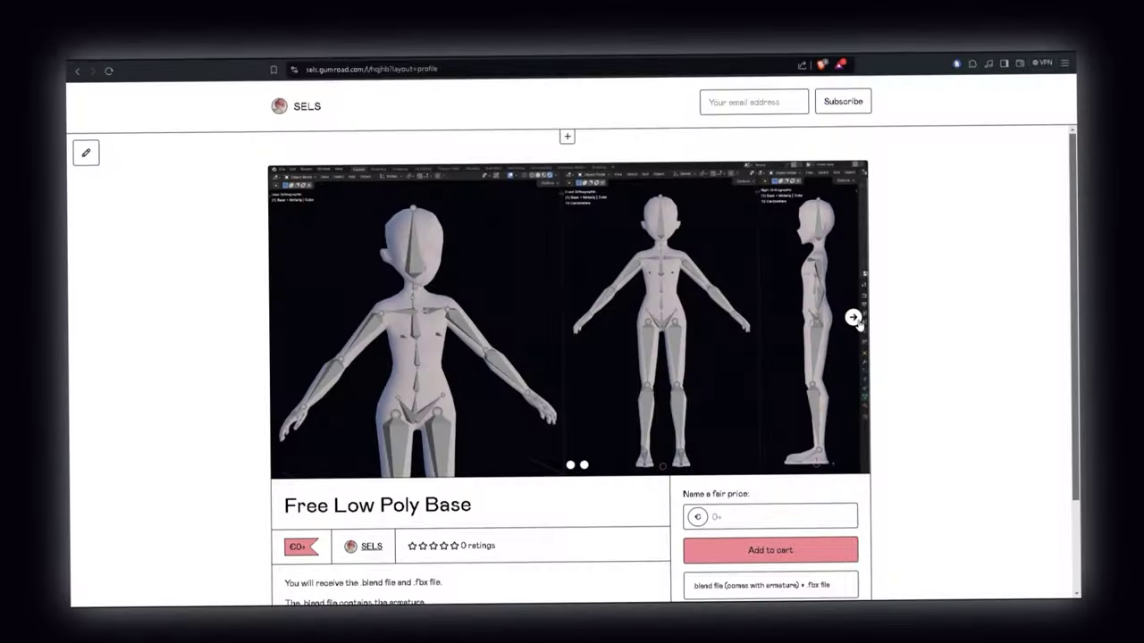
# Look through the preview images and details on the Free Low Poly Base product page
pyautogui.click(853, 324)
pyautogui.click(854, 324)
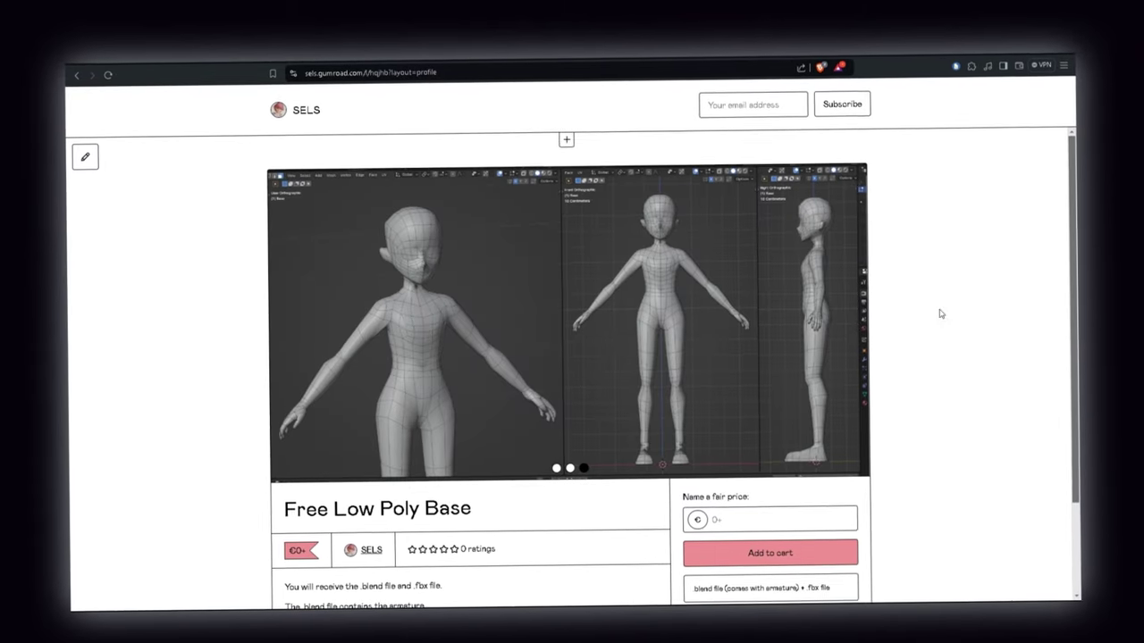
pyautogui.scroll(-2, 948, 330)
pyautogui.click(754, 416)
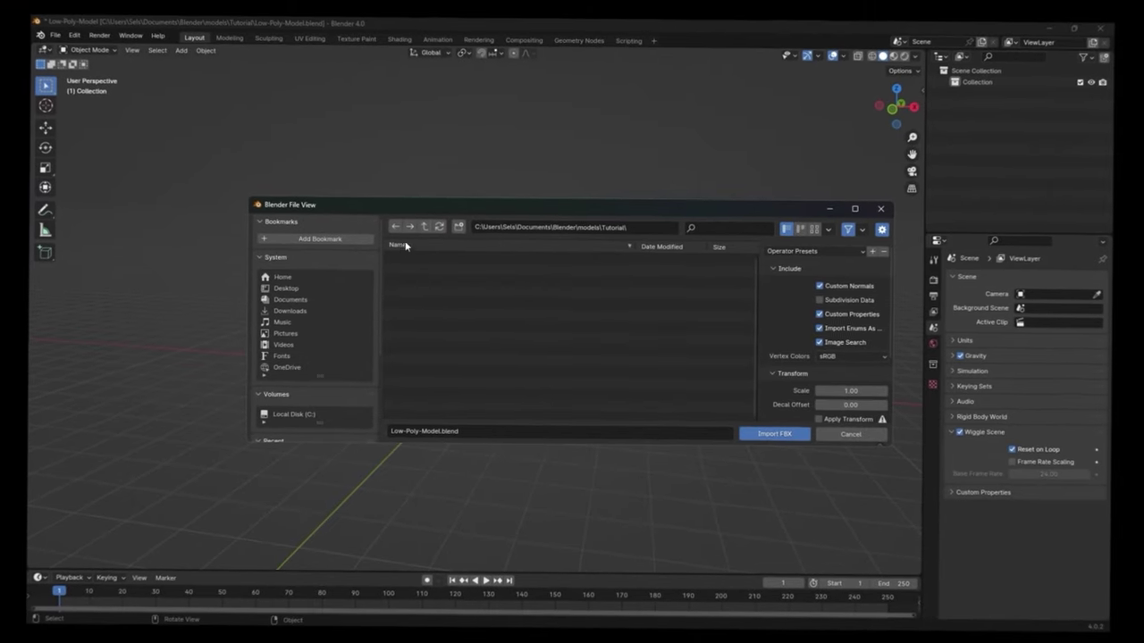
# Switch to Blender and import the low-poly base model's FBX file into the empty scene
pyautogui.click(426, 304)
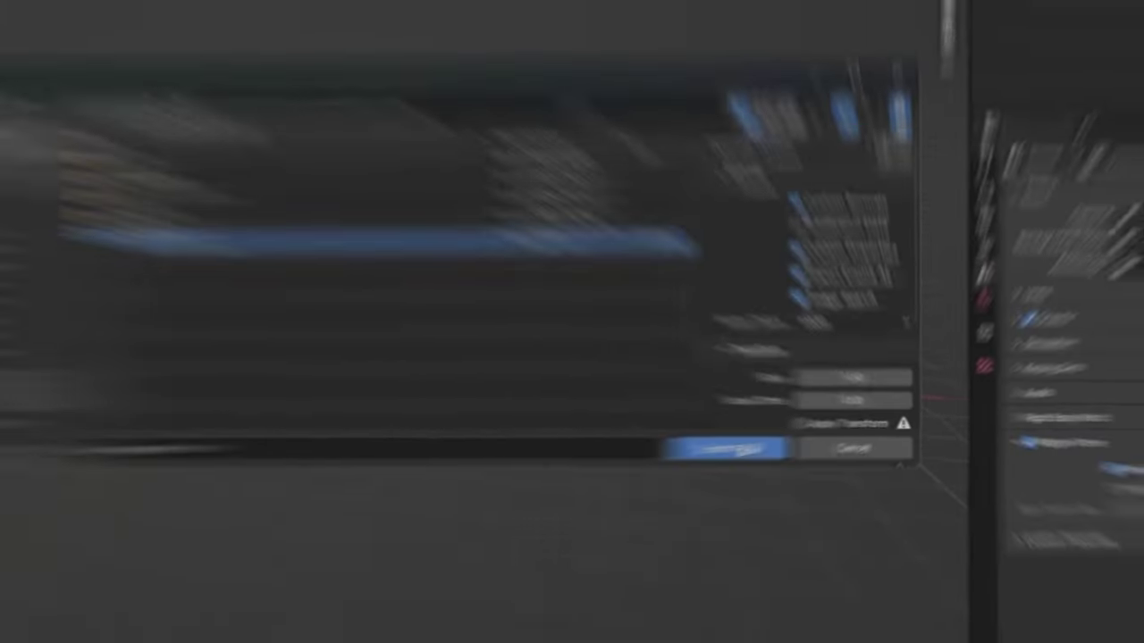
pyautogui.click(726, 448)
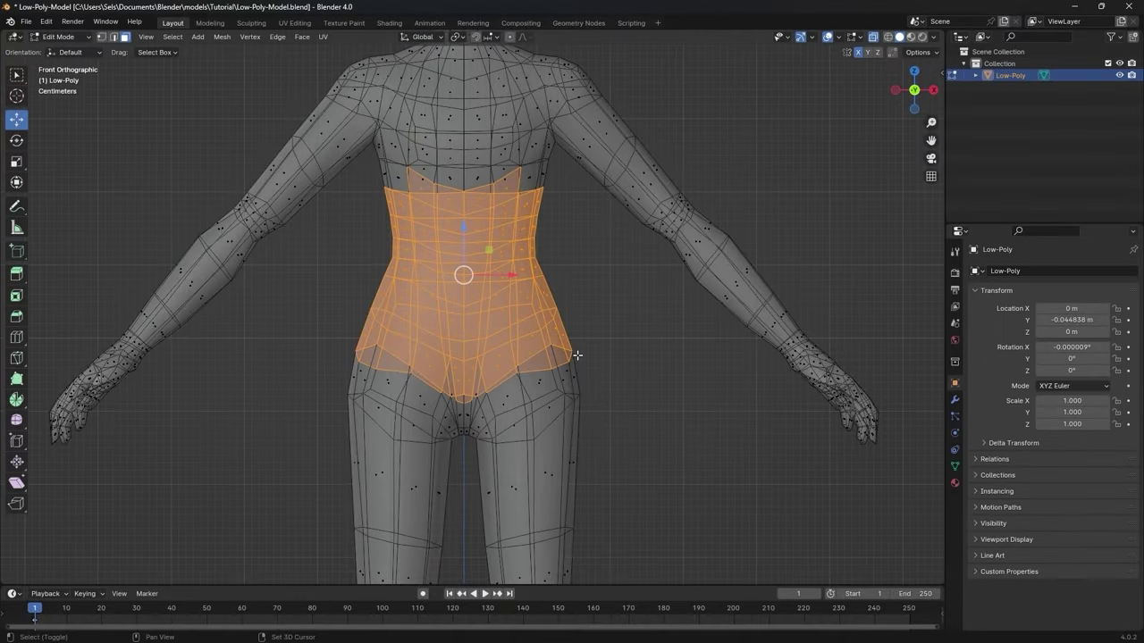
# Extend the face selection on the body from the waist and hips over the chest, shoulders and upper arms
pyautogui.scroll(-2, 577, 354)
pyautogui.keyDown('shift'); pyautogui.moveTo(301, 179); pyautogui.dragTo(554, 295); pyautogui.keyUp('shift')
pyautogui.scroll(2, 447, 268)
pyautogui.keyDown('shift'); pyautogui.moveTo(268, 90); pyautogui.dragTo(626, 232); pyautogui.keyUp('shift')
pyautogui.press('KP_3')
pyautogui.press('KP_1')
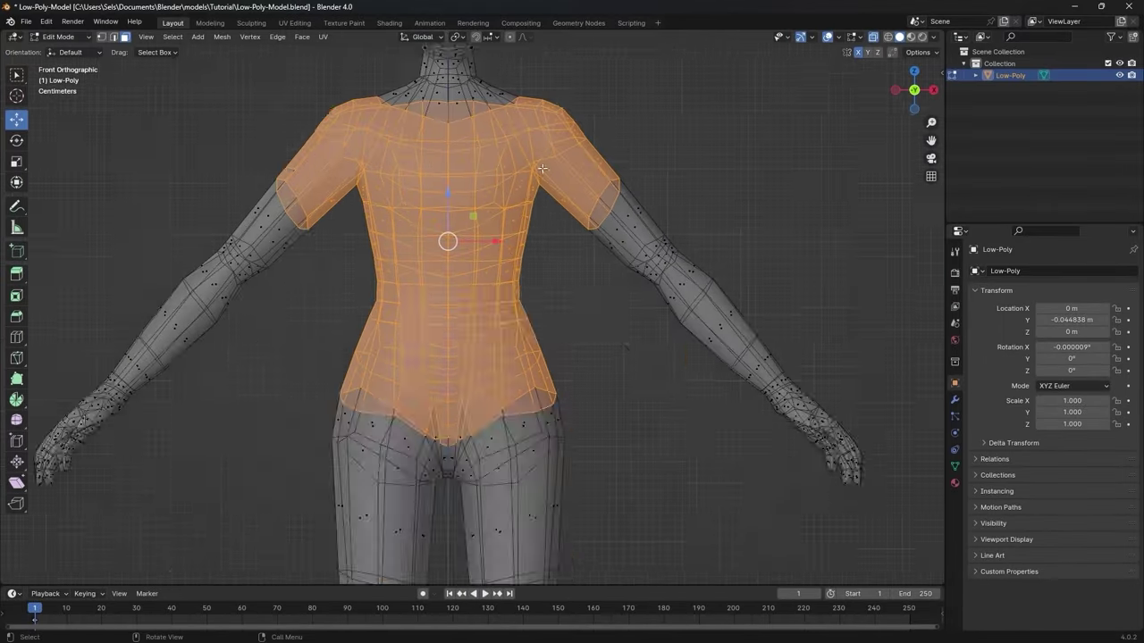
# Duplicate the selected torso and upper-arm faces in place and separate the selection into its own shirt object
pyautogui.scroll(-2, 763, 351)
pyautogui.hotkey('shift', 'd')
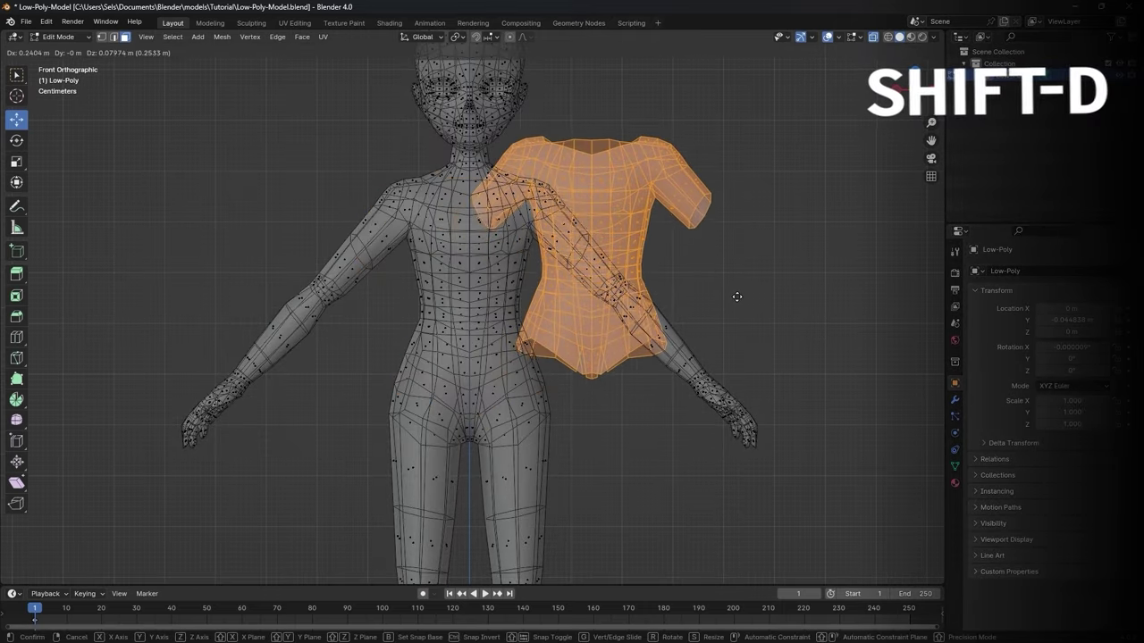
pyautogui.rightClick(736, 296)
pyautogui.press('p')
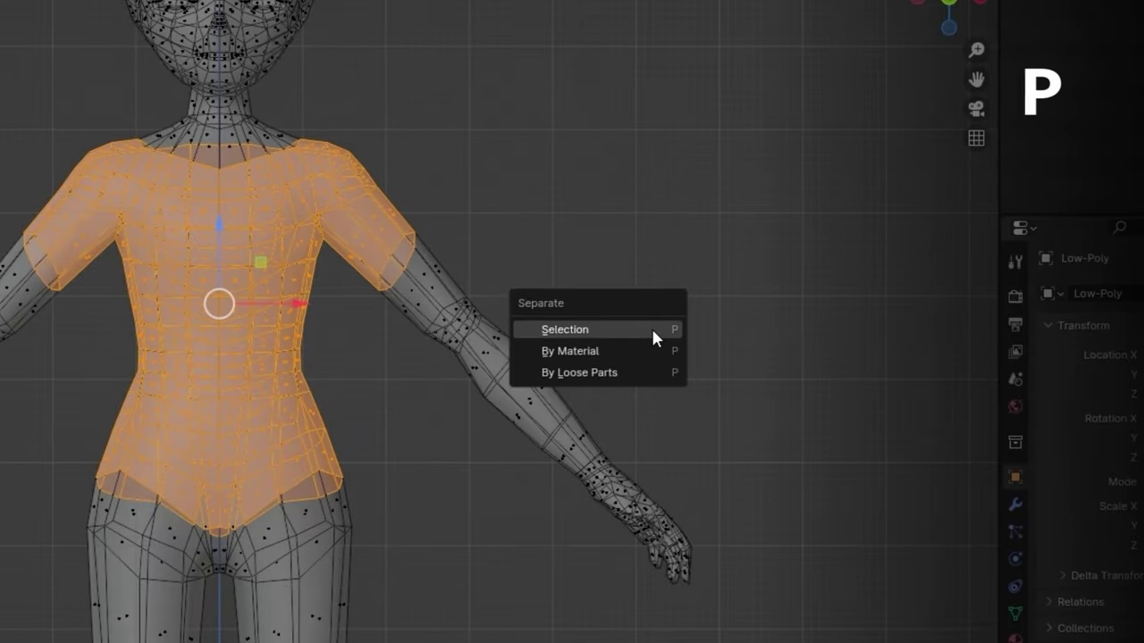
pyautogui.click(651, 328)
# Return to Object Mode and take the separated shirt mesh into the Sculpting workspace
pyautogui.click(58, 36)
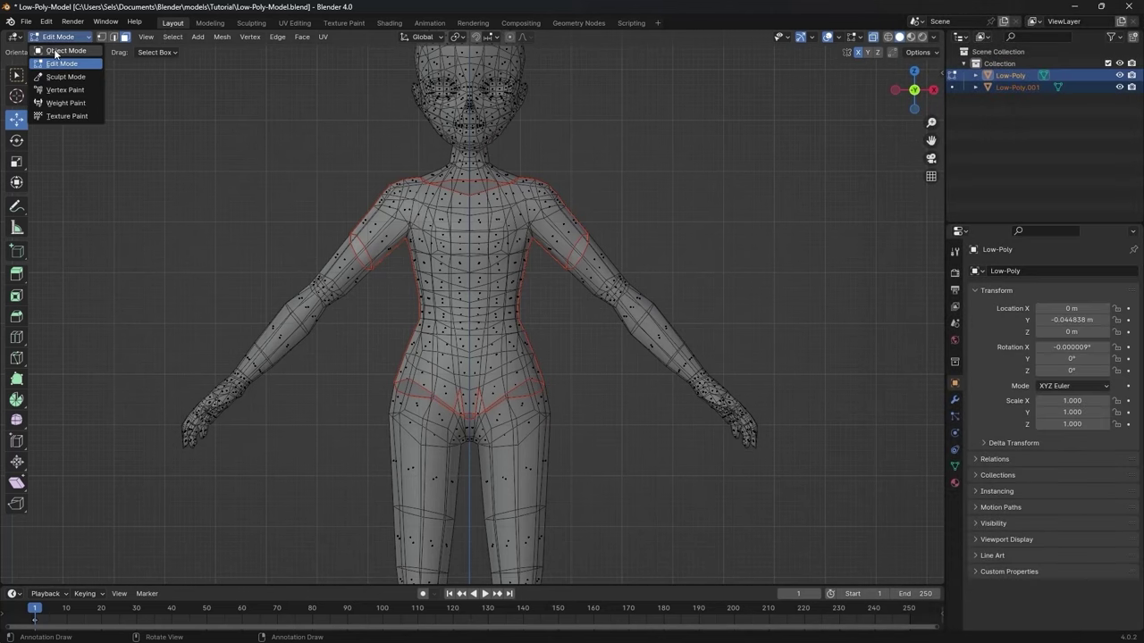
pyautogui.click(59, 51)
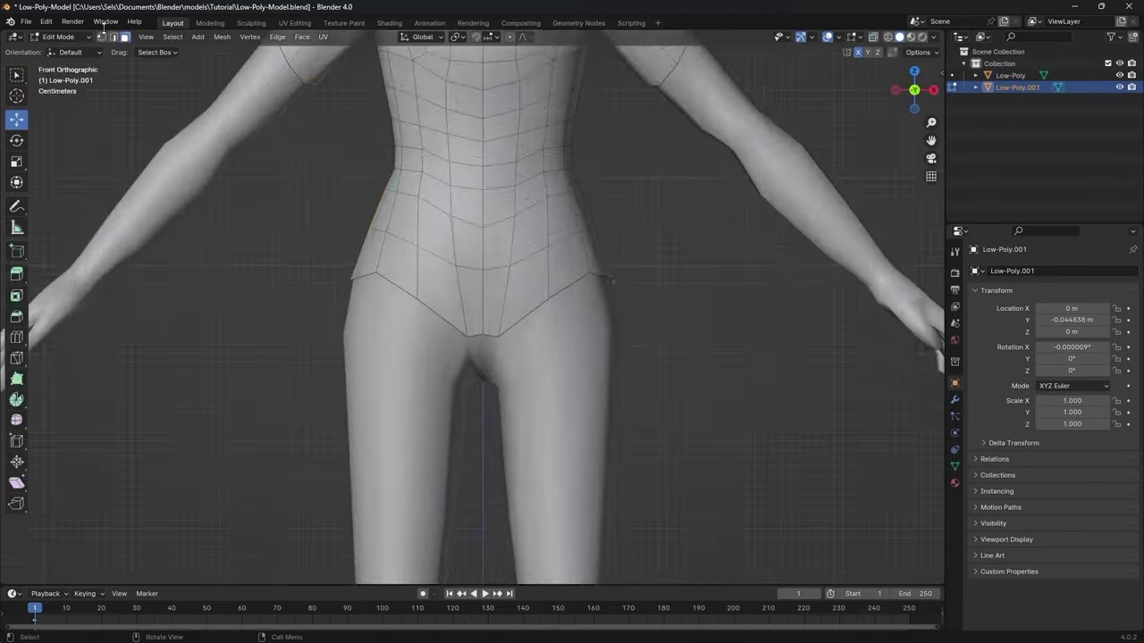
pyautogui.click(251, 22)
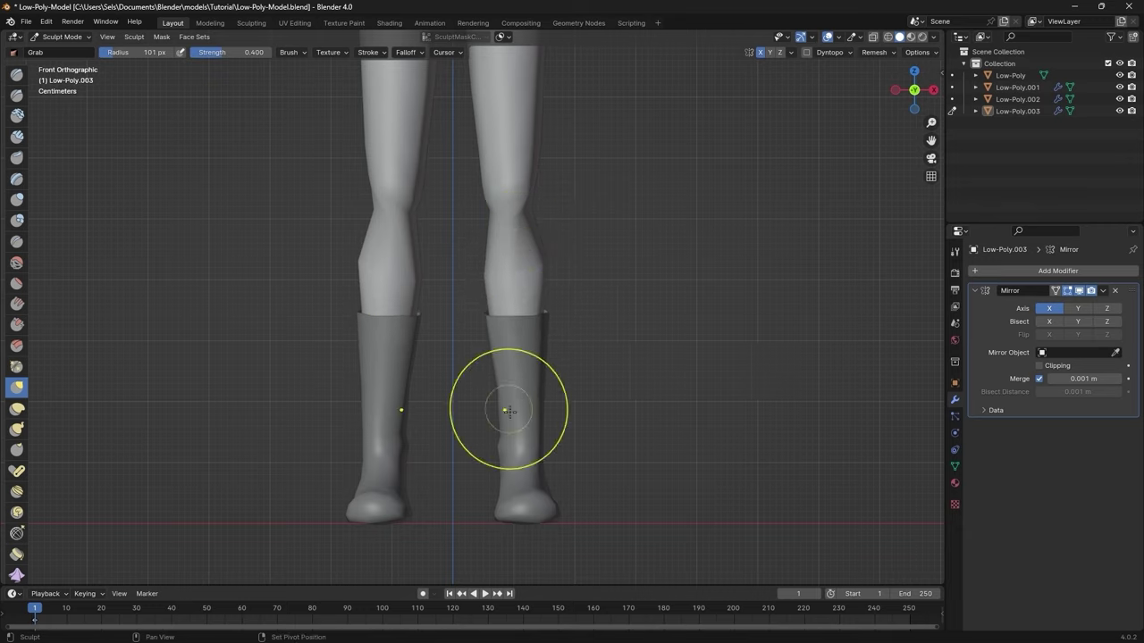
# Check the mirrored boots against the figure and change the boots mesh from Sculpt Mode to Edit Mode
pyautogui.scroll(3, 512, 376)
pyautogui.moveTo(577, 393)
pyautogui.mouseDown(button='middle')
pyautogui.moveTo(416, 338)
pyautogui.moveTo(505, 375)
pyautogui.mouseUp(button='middle')
pyautogui.scroll(-3, 505, 375)
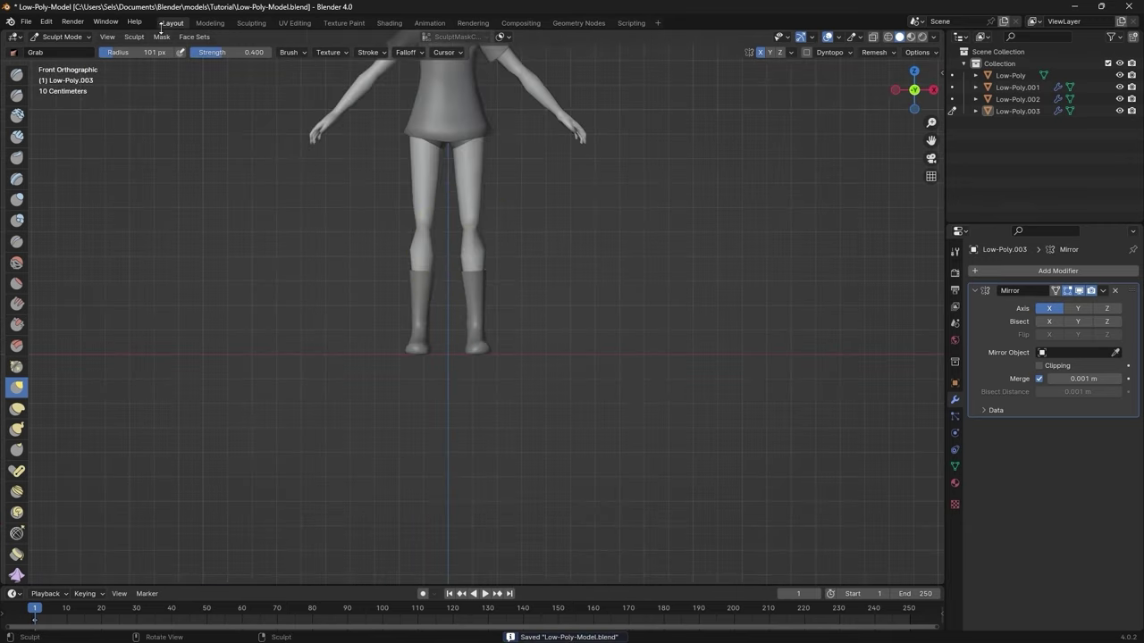
pyautogui.scroll(3, 505, 375)
pyautogui.click(63, 37)
pyautogui.click(62, 63)
pyautogui.scroll(4, 501, 278)
pyautogui.press('Escape')
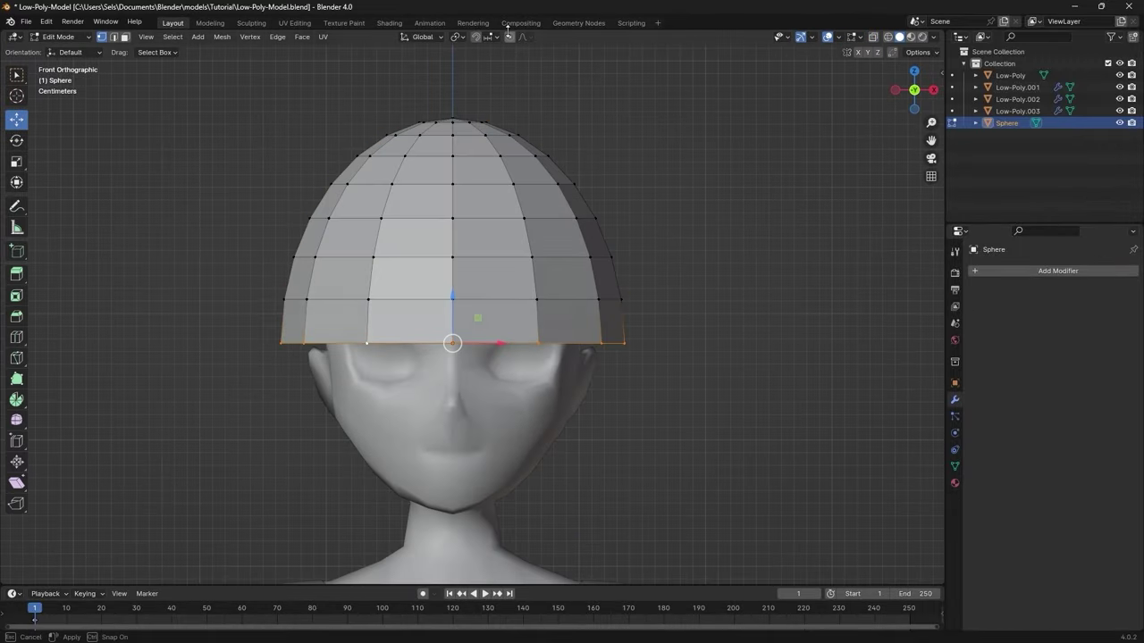
# Enable proportional editing and move the hair sphere's vertices along the Y axis in side view
pyautogui.click(509, 37)
pyautogui.hotkey('alt', 'z')
pyautogui.press('KP_3')
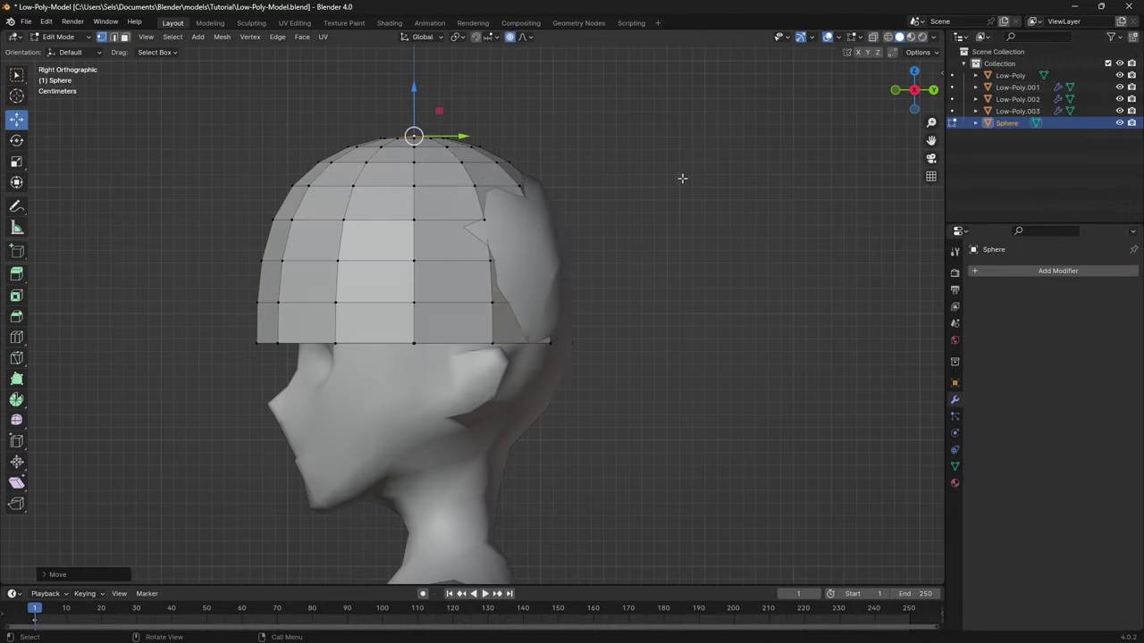
pyautogui.press('g')
pyautogui.press('y')
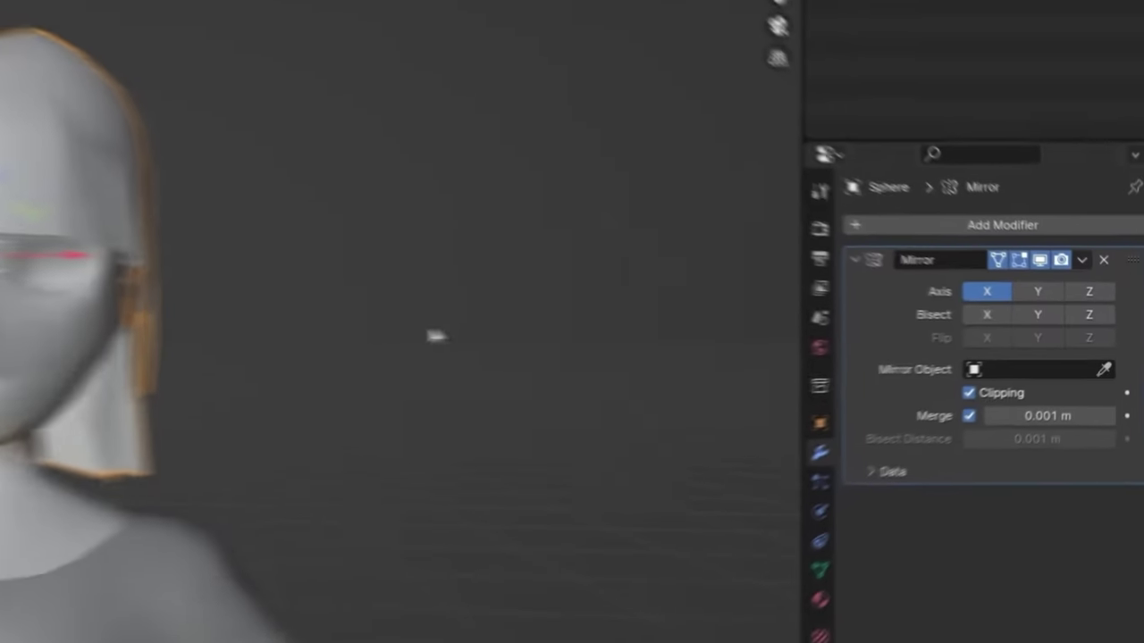
pyautogui.click(1023, 267)
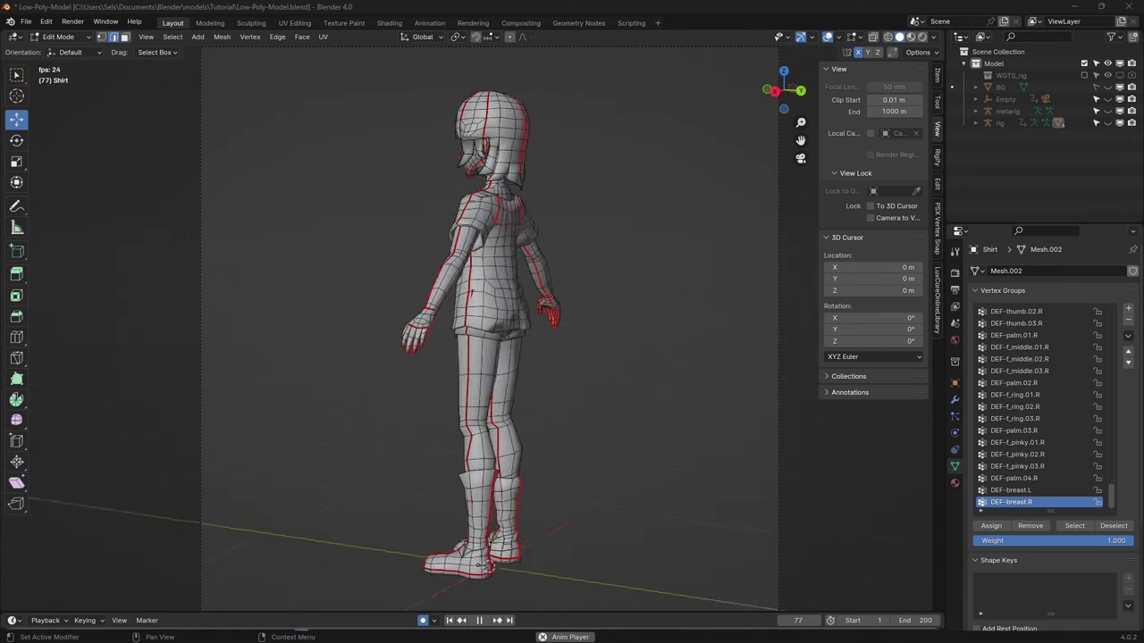
pyautogui.moveTo(483, 339); pyautogui.dragTo(536, 340, button='middle')
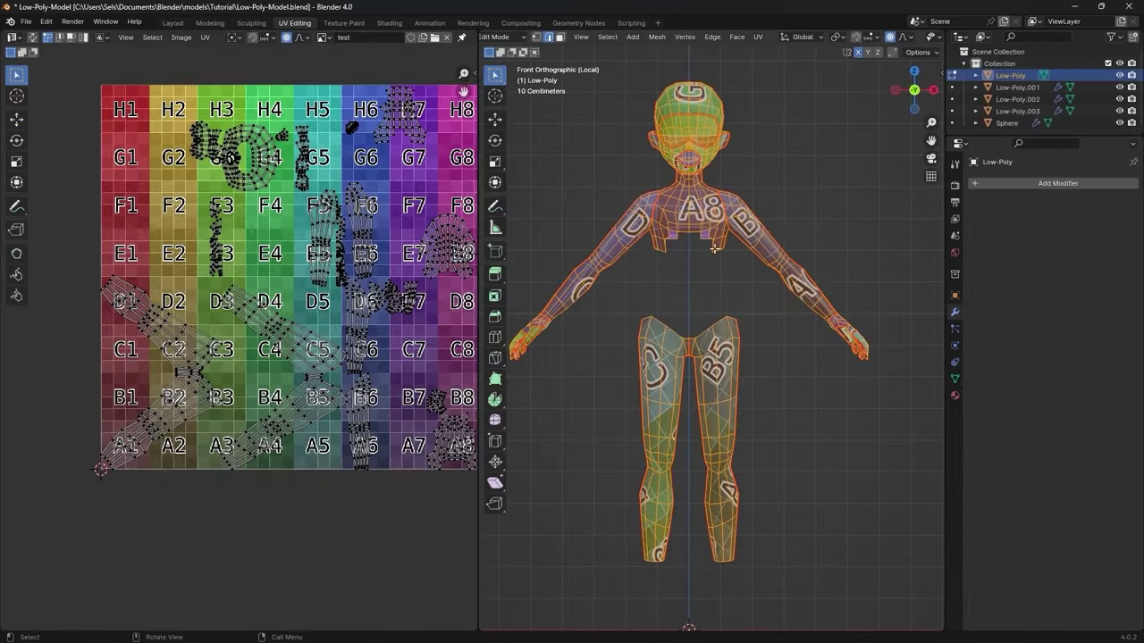
# Unwrap the UVs of the whole body mesh along its marked seams
pyautogui.click(757, 37)
pyautogui.click(766, 48)
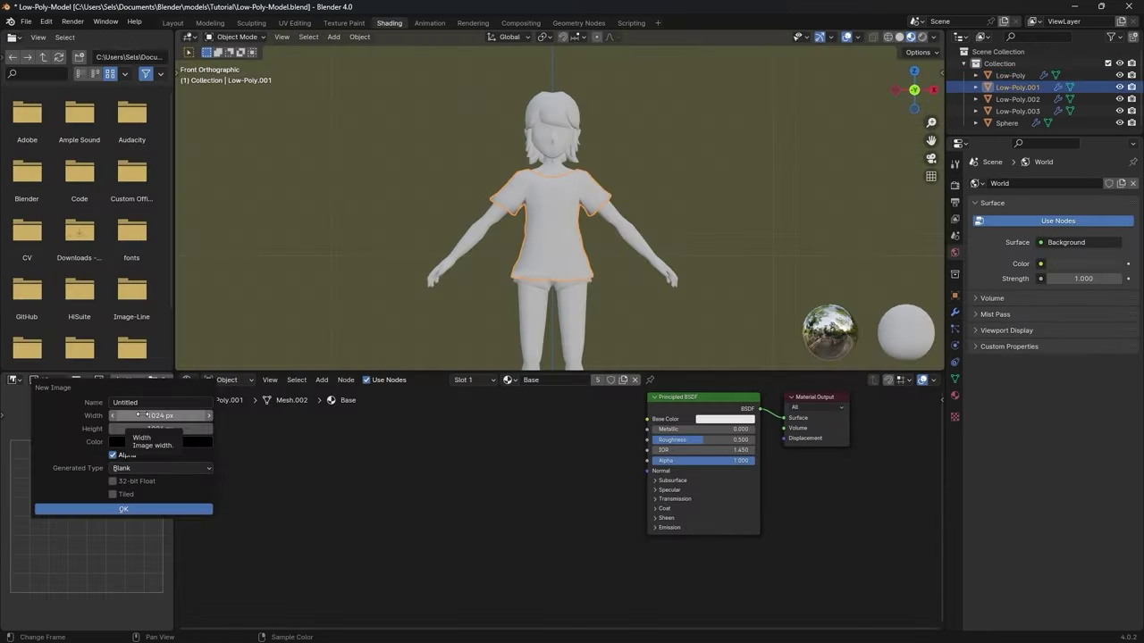
# Set the test image's generated type to Color Grid and give the new base texture a 512 × 512 px size and pale pink color
pyautogui.click(132, 469)
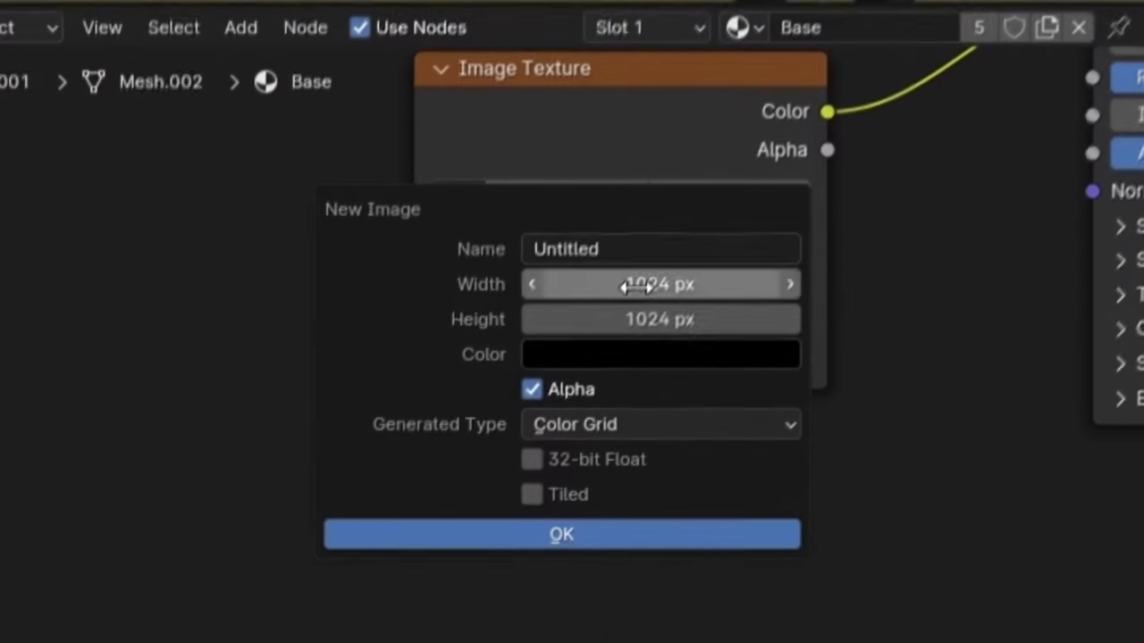
pyautogui.click(654, 350)
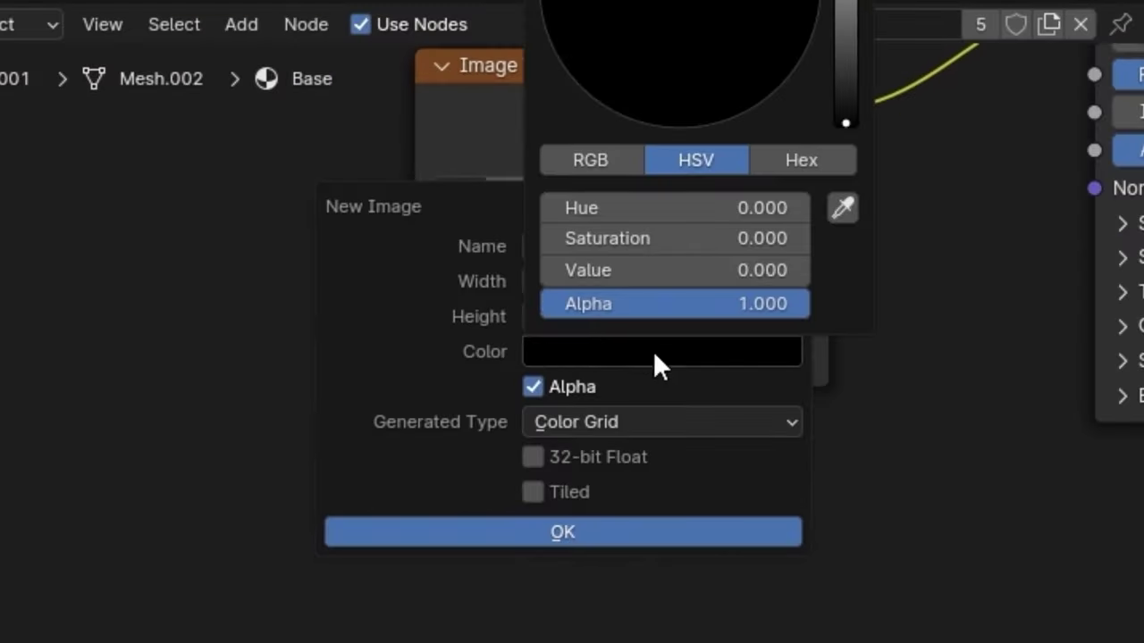
pyautogui.click(644, 283)
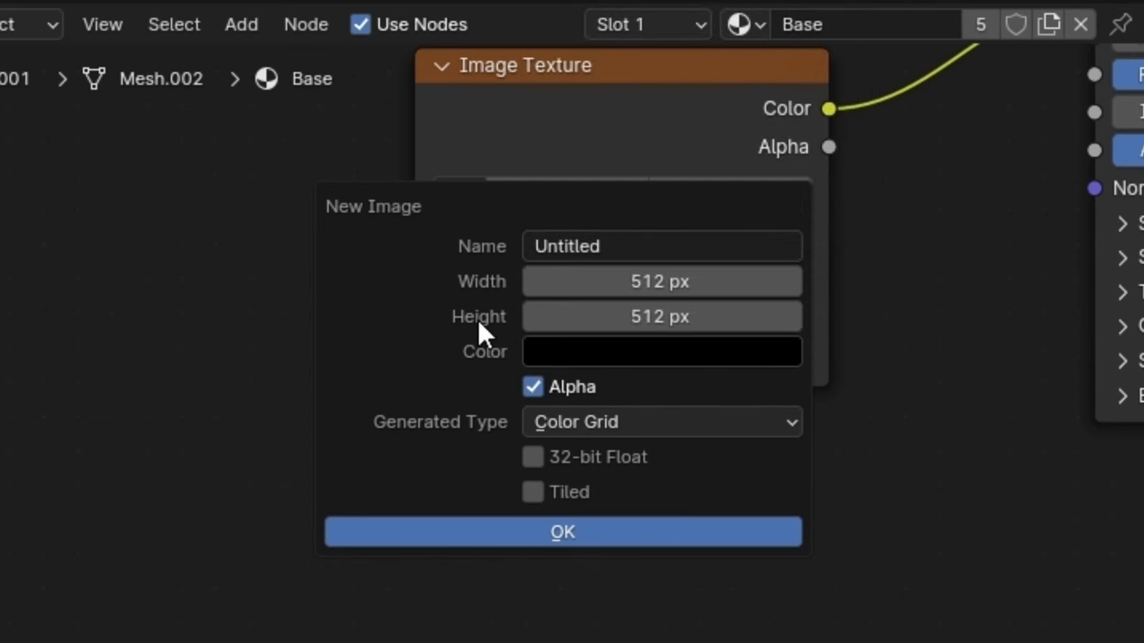
pyautogui.click(587, 362)
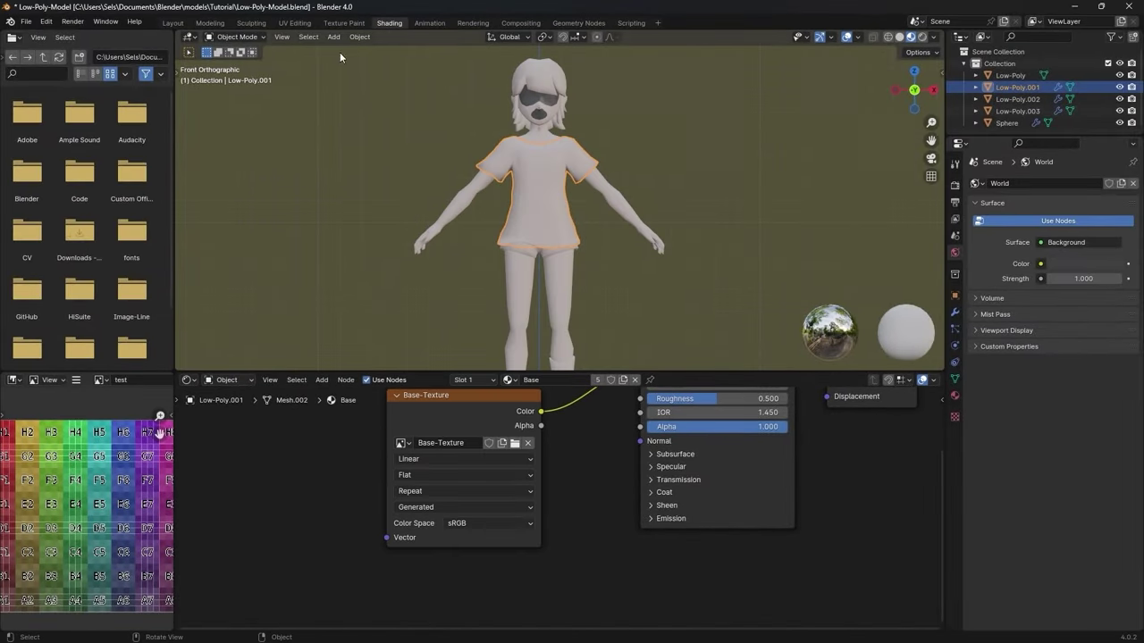
# Show Base-Texture in the Texture Paint workspace and switch to the UV Editing workspace
pyautogui.click(344, 24)
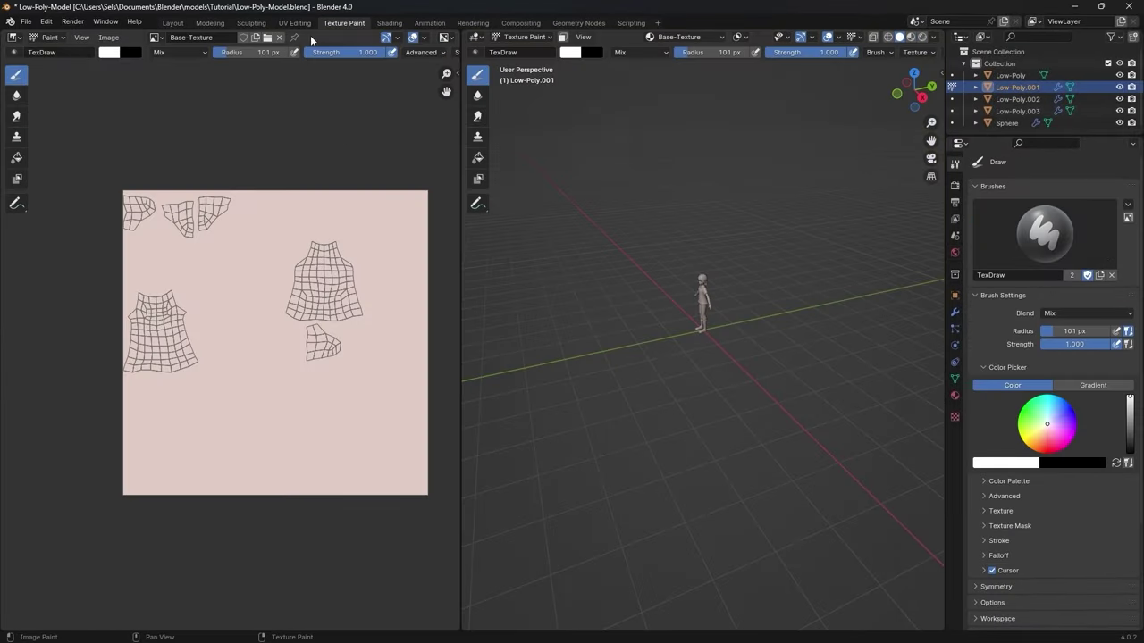
pyautogui.click(295, 24)
pyautogui.click(343, 79)
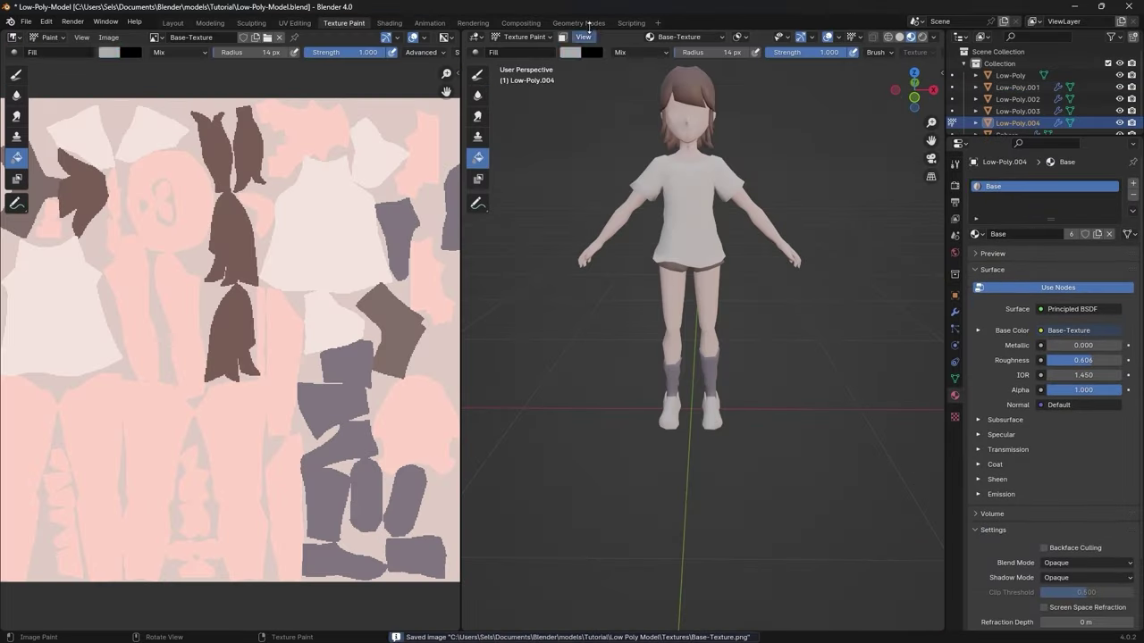
# Leave Texture Paint mode to change objects, and fill the shorts with dark teal and the socks with white
pyautogui.click(523, 37)
pyautogui.click(526, 50)
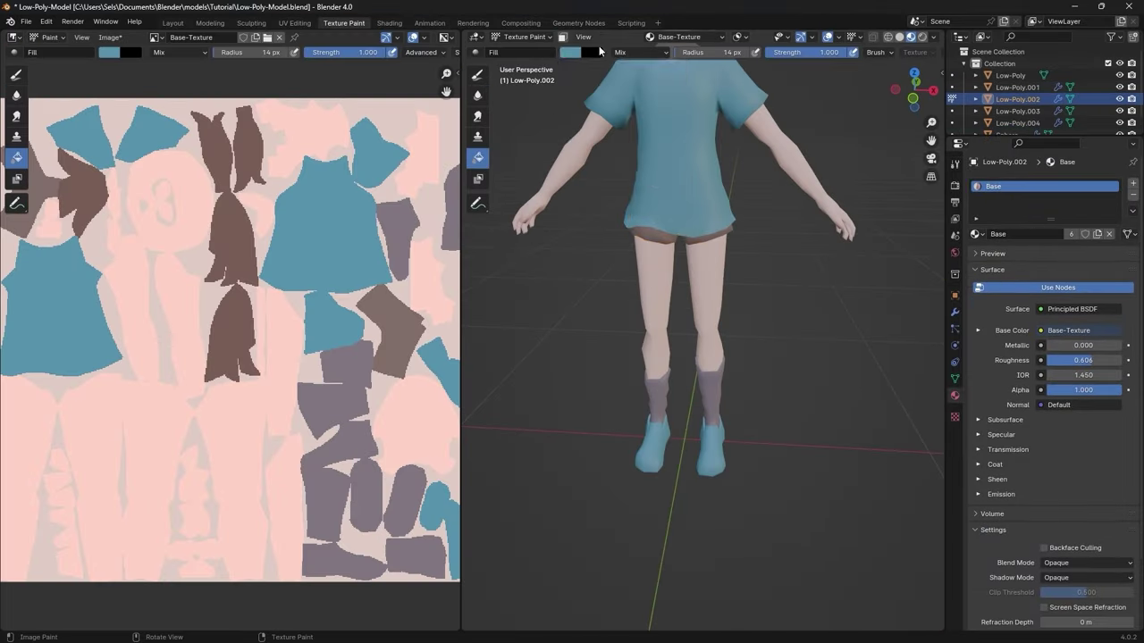
pyautogui.scroll(3, 717, 187)
pyautogui.click(702, 340)
pyautogui.click(569, 52)
pyautogui.click(618, 115)
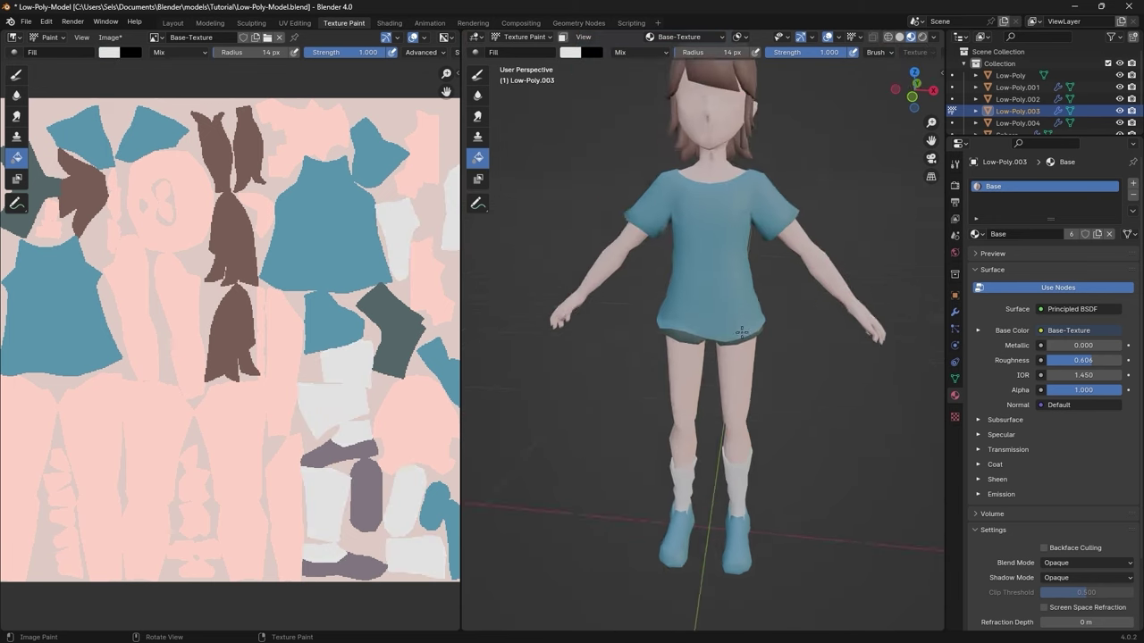
# Recolor the hair light grey in the base texture and save the project
pyautogui.click(110, 37)
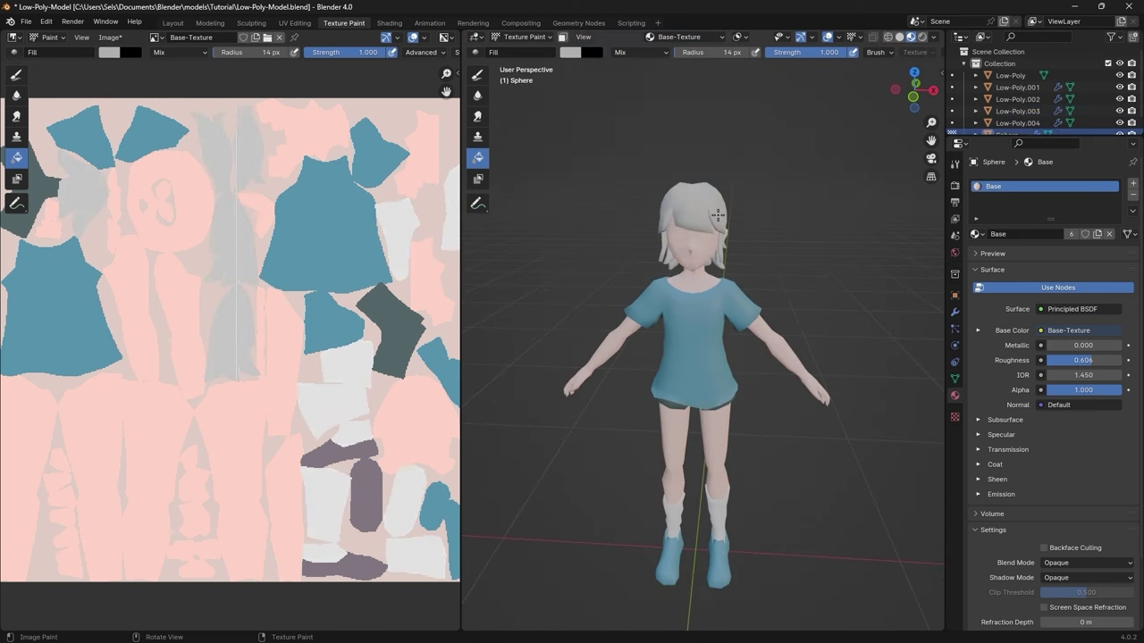
pyautogui.hotkey('ctrl', 's')
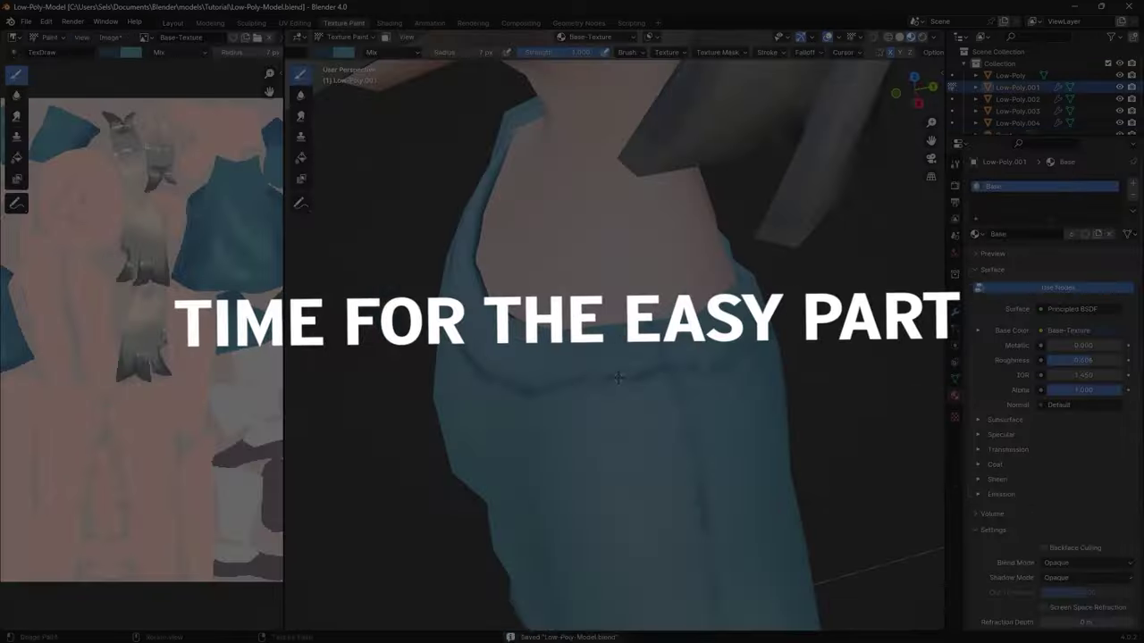
# Paint darker teal ruffle details around the shirt's neckline from all sides and save the project
pyautogui.moveTo(618, 378); pyautogui.dragTo(529, 387, button='middle')
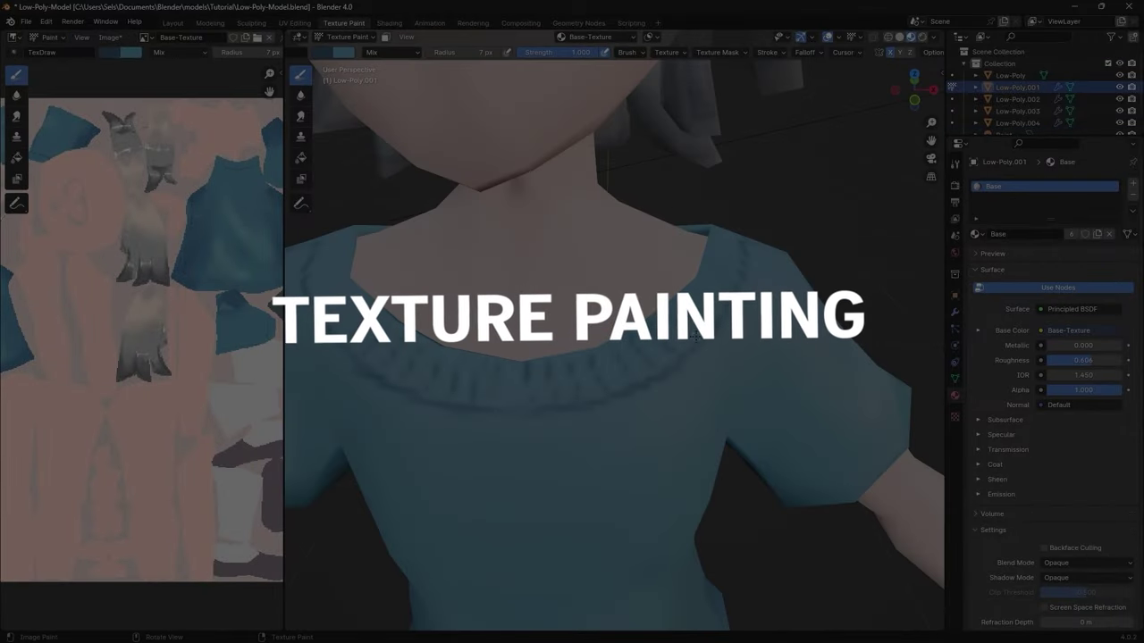
pyautogui.moveTo(695, 334); pyautogui.dragTo(617, 527, button='middle')
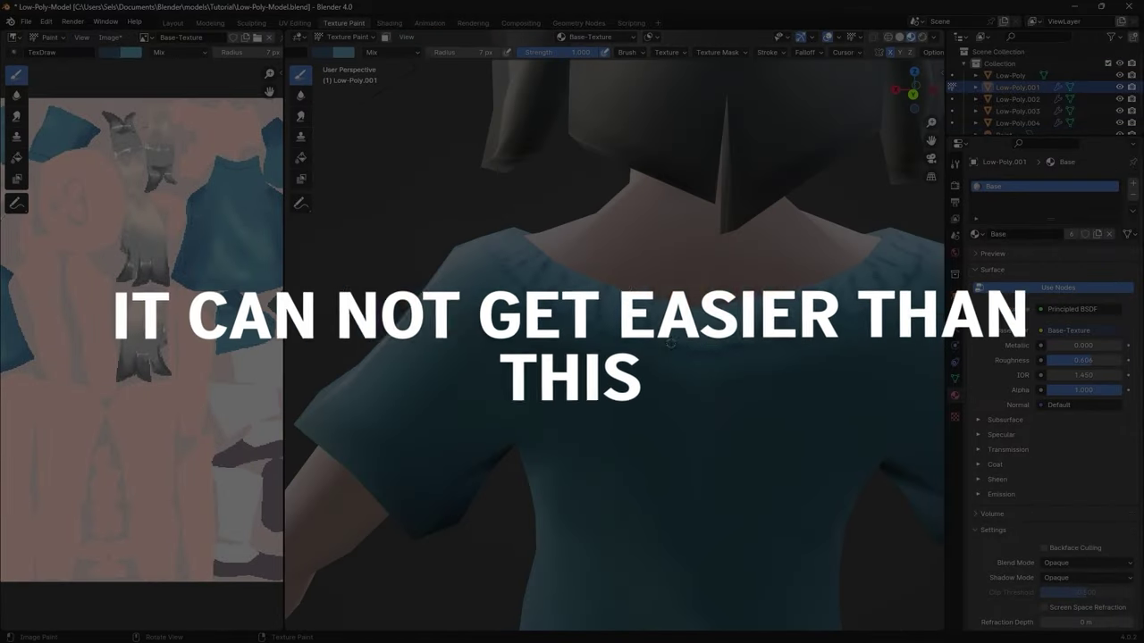
pyautogui.moveTo(672, 343); pyautogui.dragTo(500, 304, button='middle')
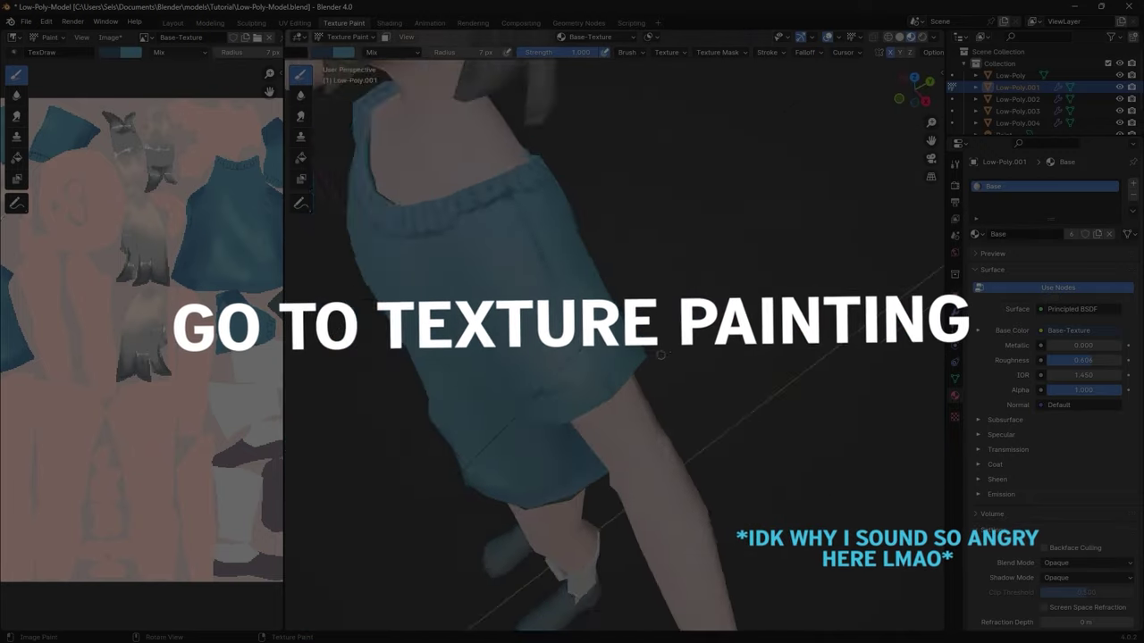
pyautogui.moveTo(661, 355); pyautogui.dragTo(554, 317, button='middle')
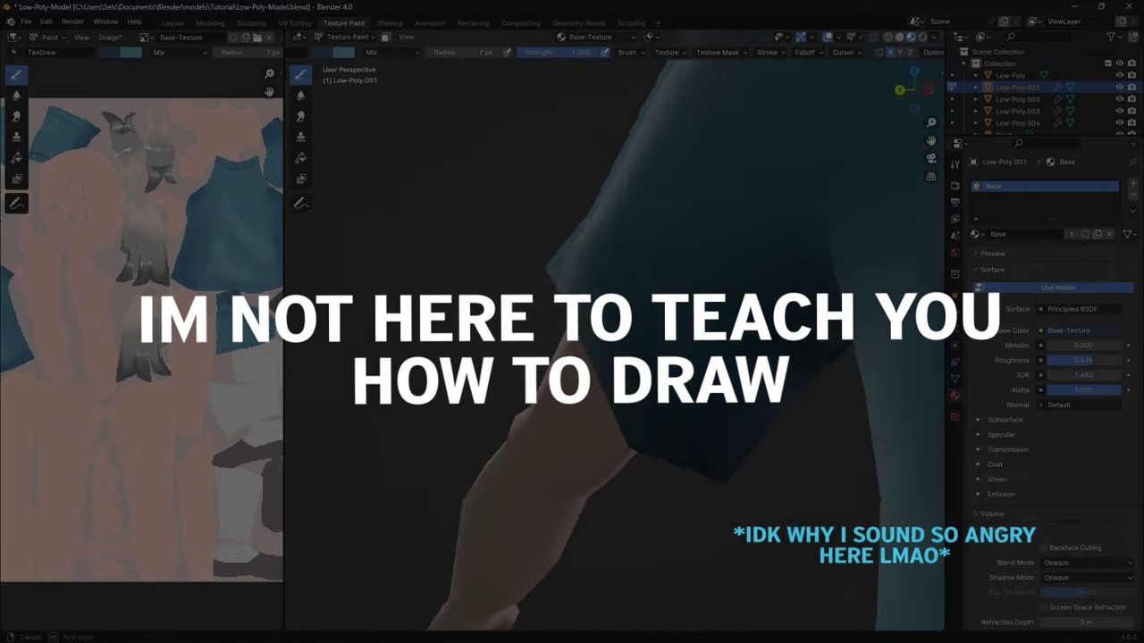
pyautogui.moveTo(634, 332); pyautogui.dragTo(536, 282, button='middle')
pyautogui.hotkey('ctrl', 's')
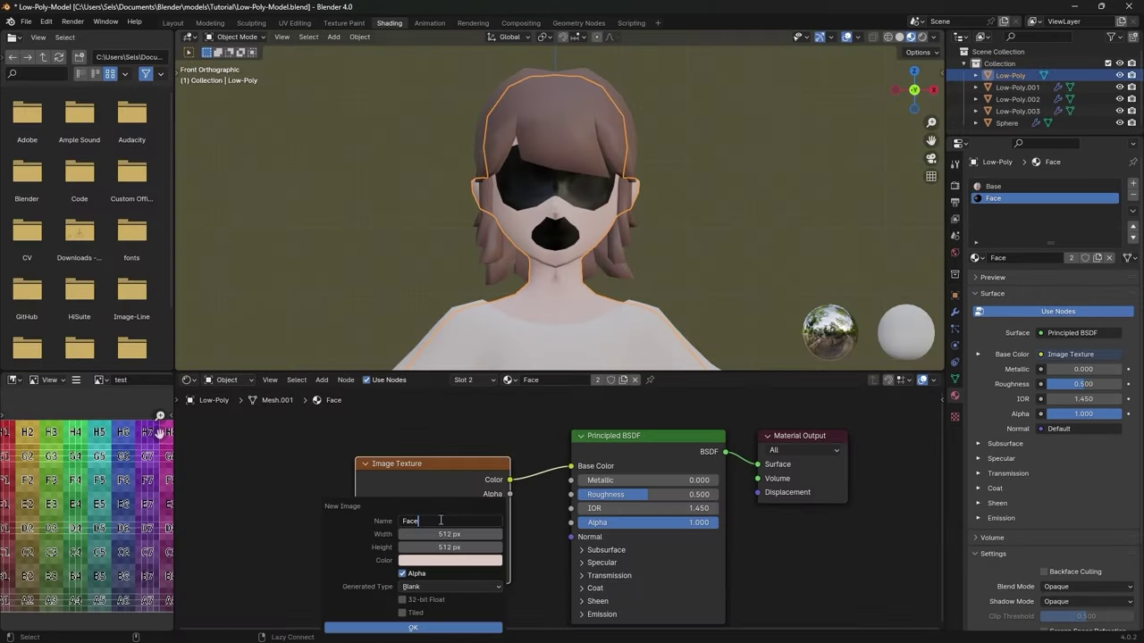
# Name the face material's new image Face-Texture and set its size to 256 × 256 px
pyautogui.write('Face-Texture')
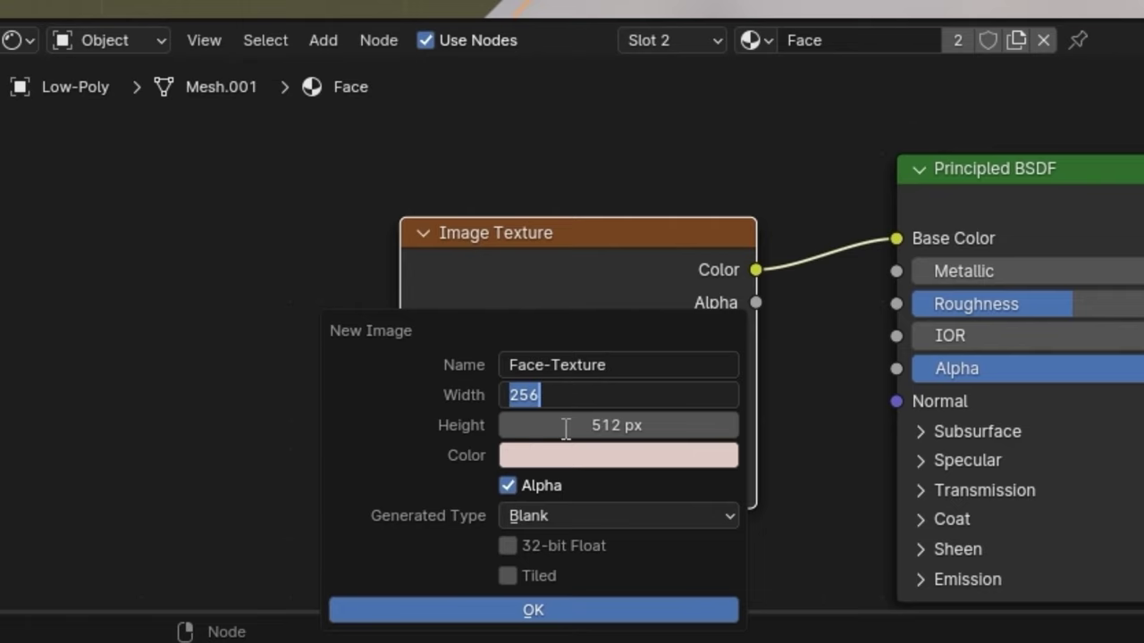
pyautogui.click(617, 425)
pyautogui.write('256')
pyautogui.press('Return')
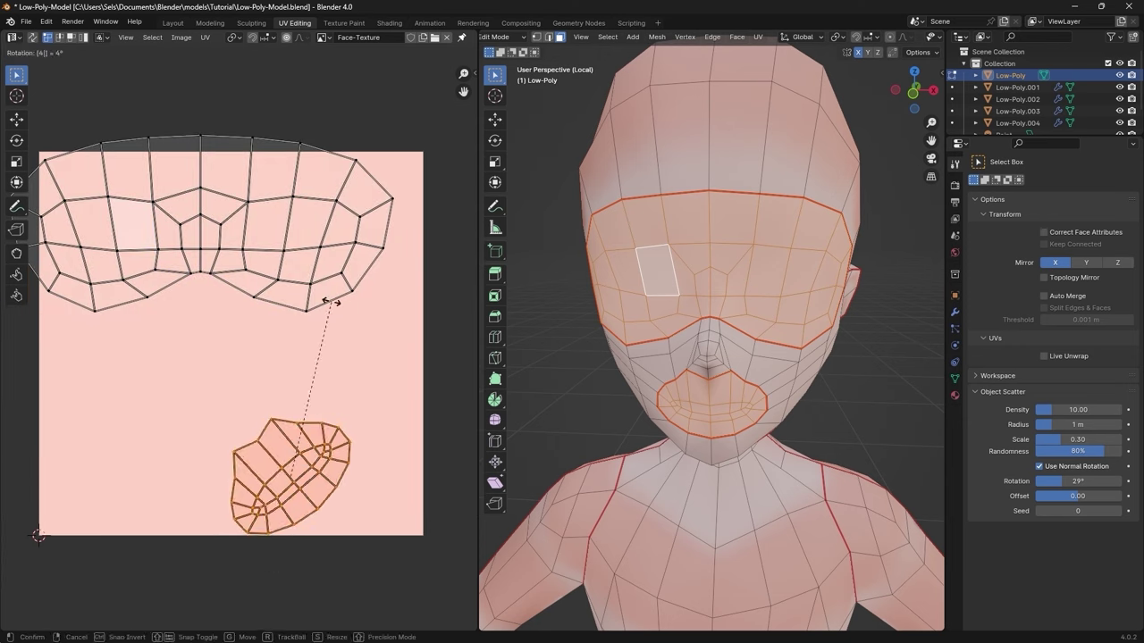
# Position the mouth UV island on the face texture and scale down the eye-area island to fit inside it
pyautogui.press('g')
pyautogui.click(60, 165)
pyautogui.moveTo(61, 165); pyautogui.dragTo(422, 217)
pyautogui.press('s')
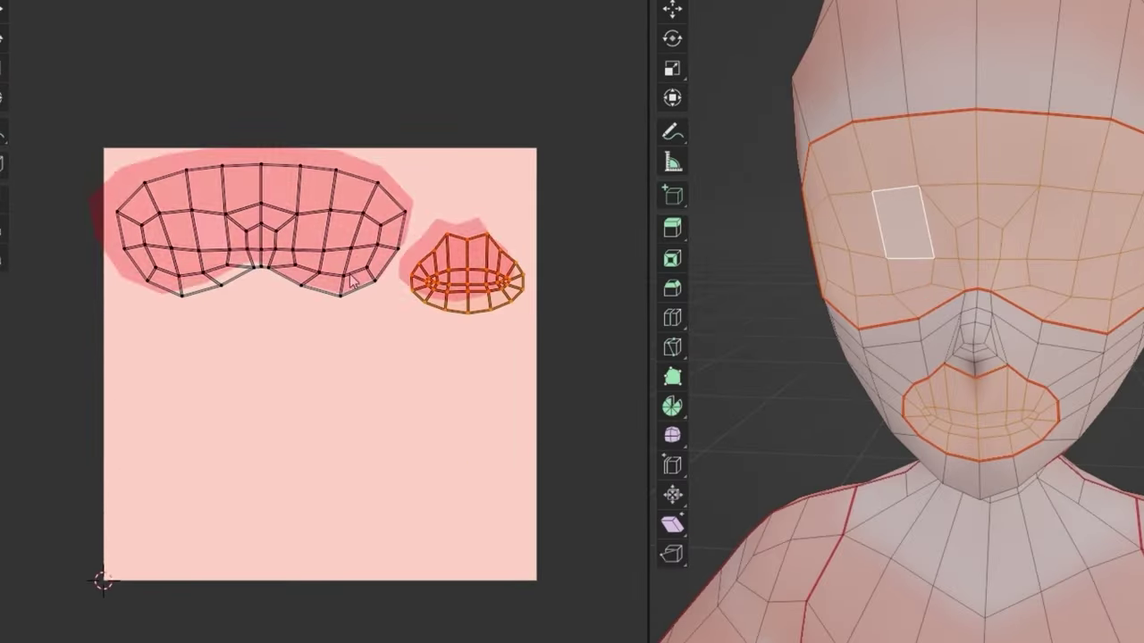
# Scale the eye and mouth UV islands together to span the face texture's width and open the paint brush's color
pyautogui.press('a')
pyautogui.press('s')
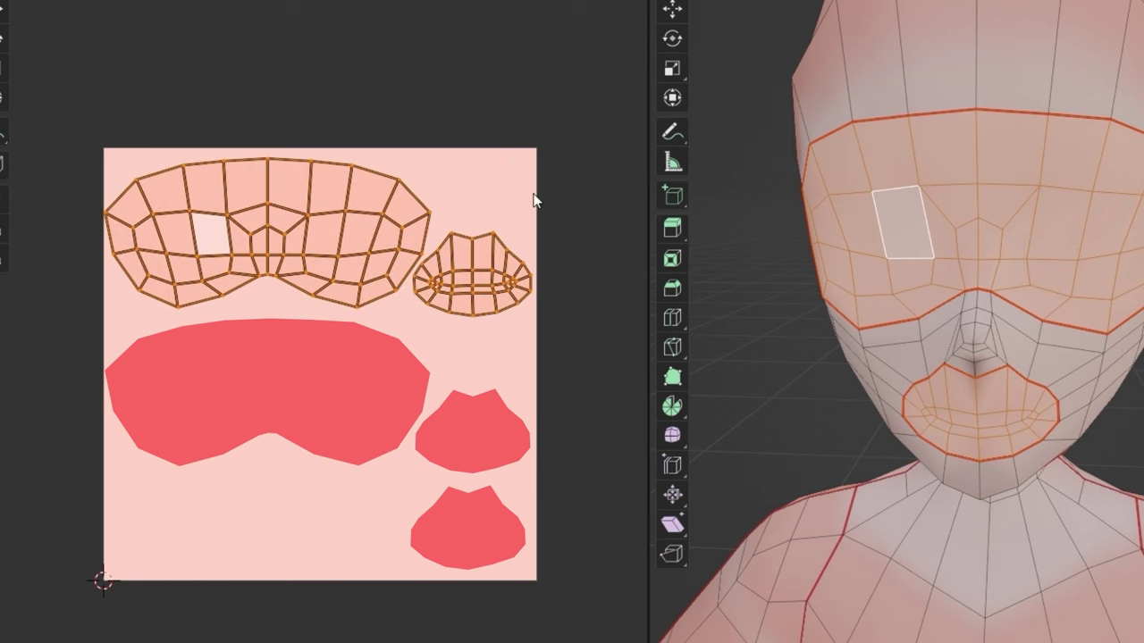
pyautogui.click(534, 201)
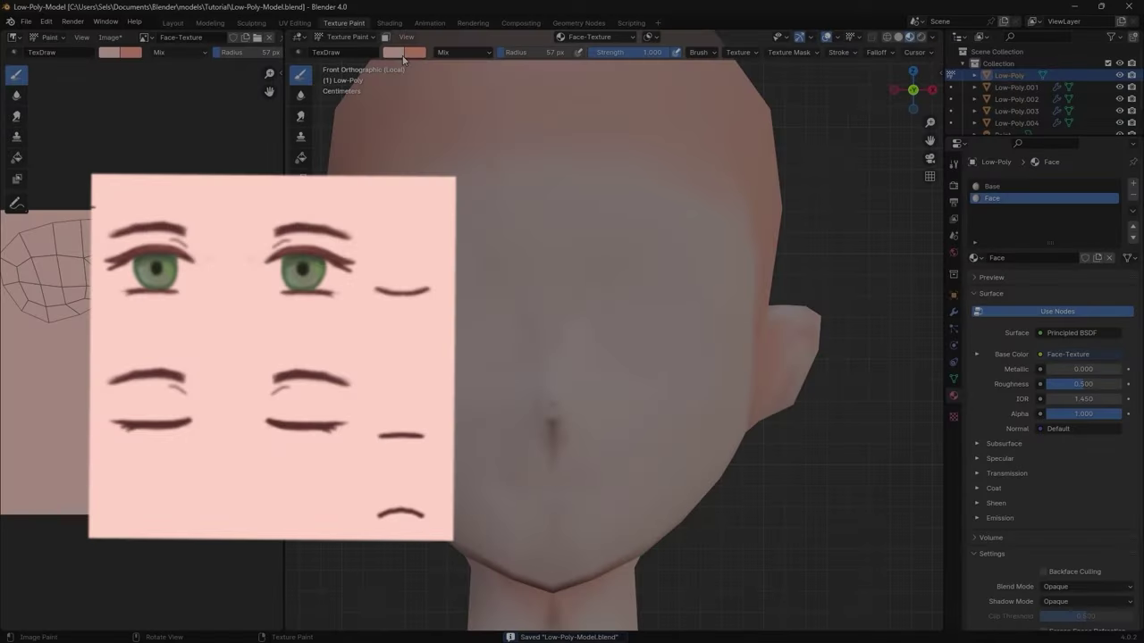
pyautogui.click(403, 54)
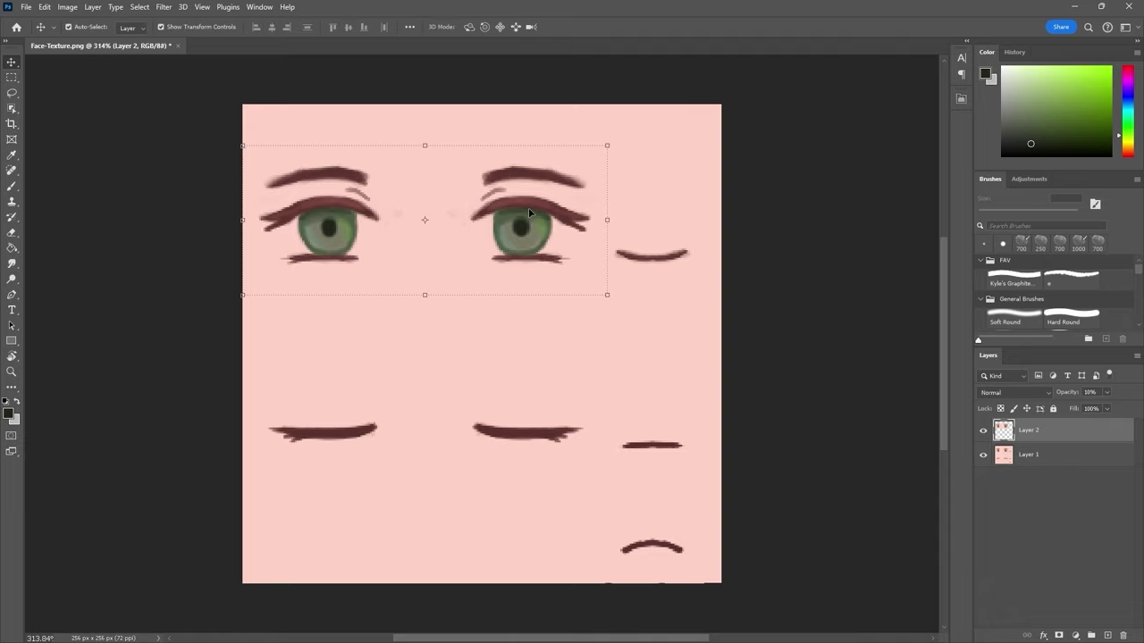
# Switch to Photoshop, move the copied open-eye layer down over the closed eyes and set its opacity to 100%
pyautogui.moveTo(528, 208); pyautogui.dragTo(566, 379)
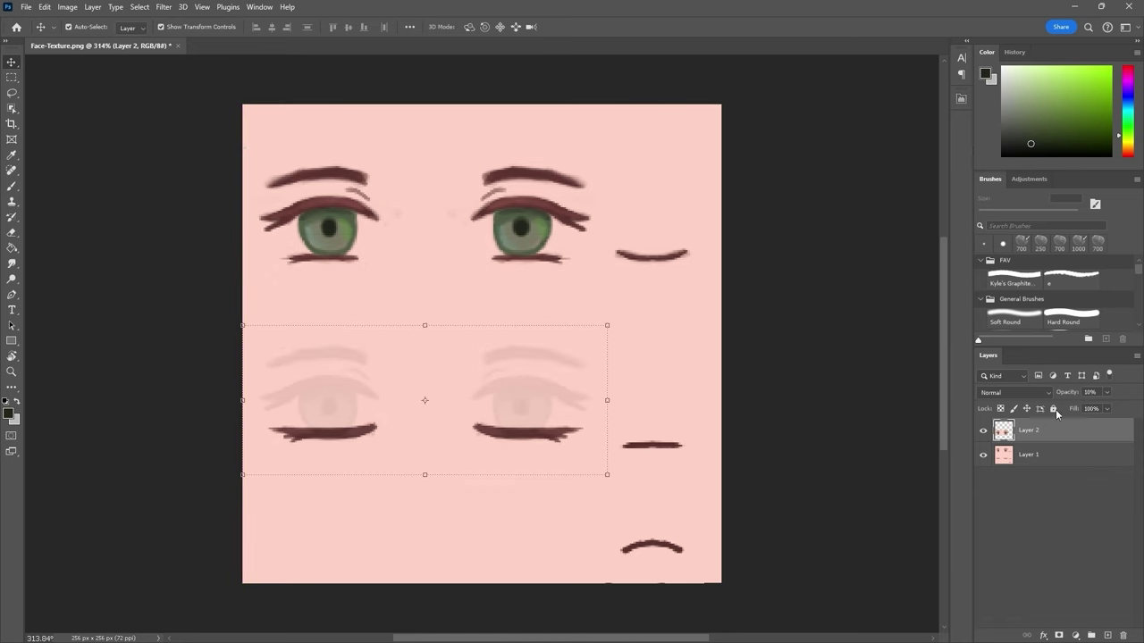
pyautogui.moveTo(1073, 399); pyautogui.dragTo(1141, 399)
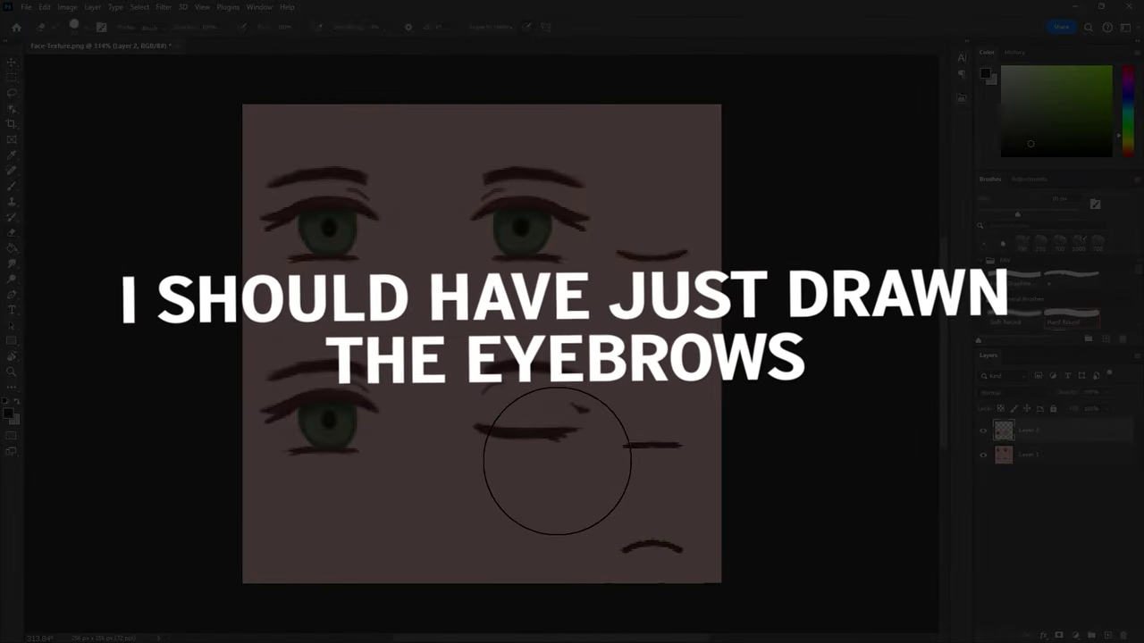
# Shrink the eraser and erase the remaining open eye from the copied layer, keeping the eyebrow above the closed eye
pyautogui.press('[')
pyautogui.press('[')
pyautogui.press('[')
pyautogui.press('[')
pyautogui.press('[')
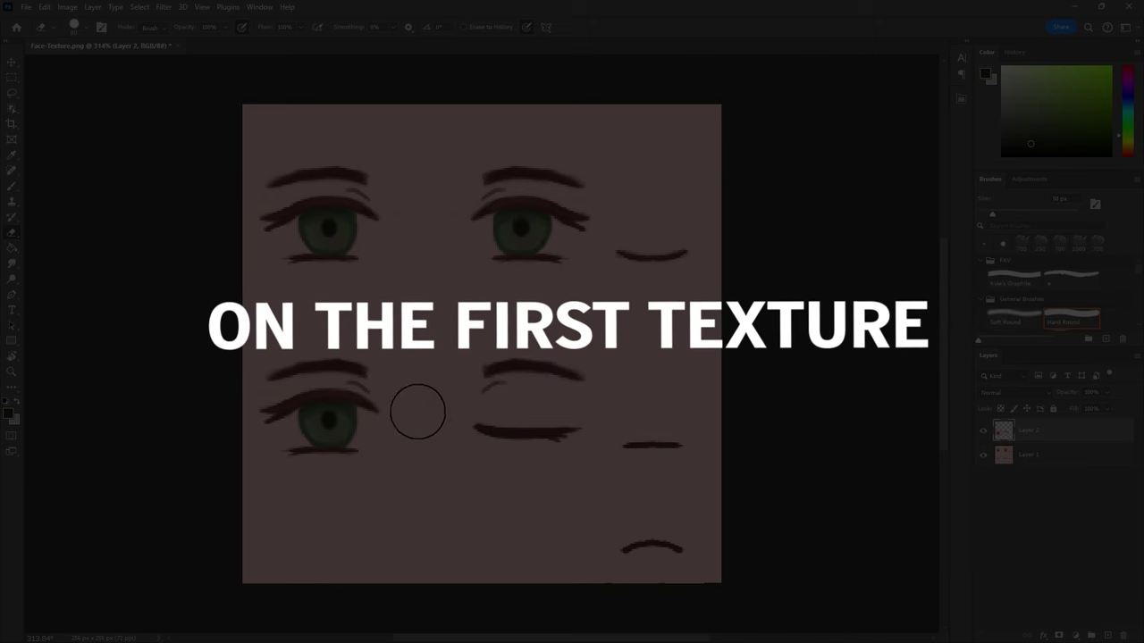
pyautogui.moveTo(365, 447); pyautogui.dragTo(292, 452)
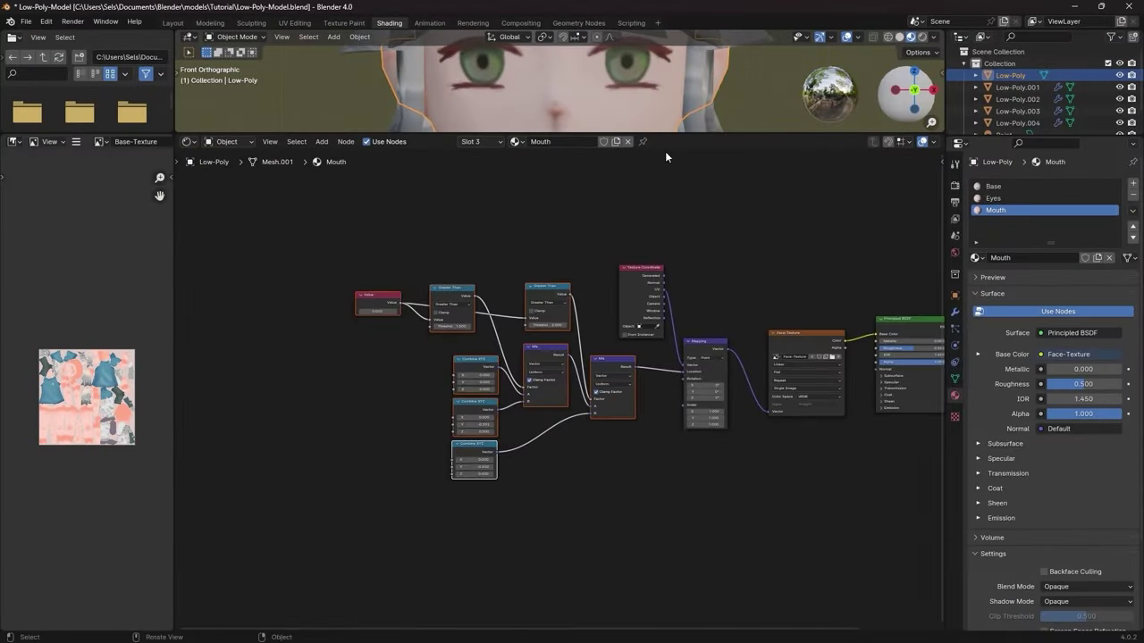
pyautogui.scroll(3, 595, 255)
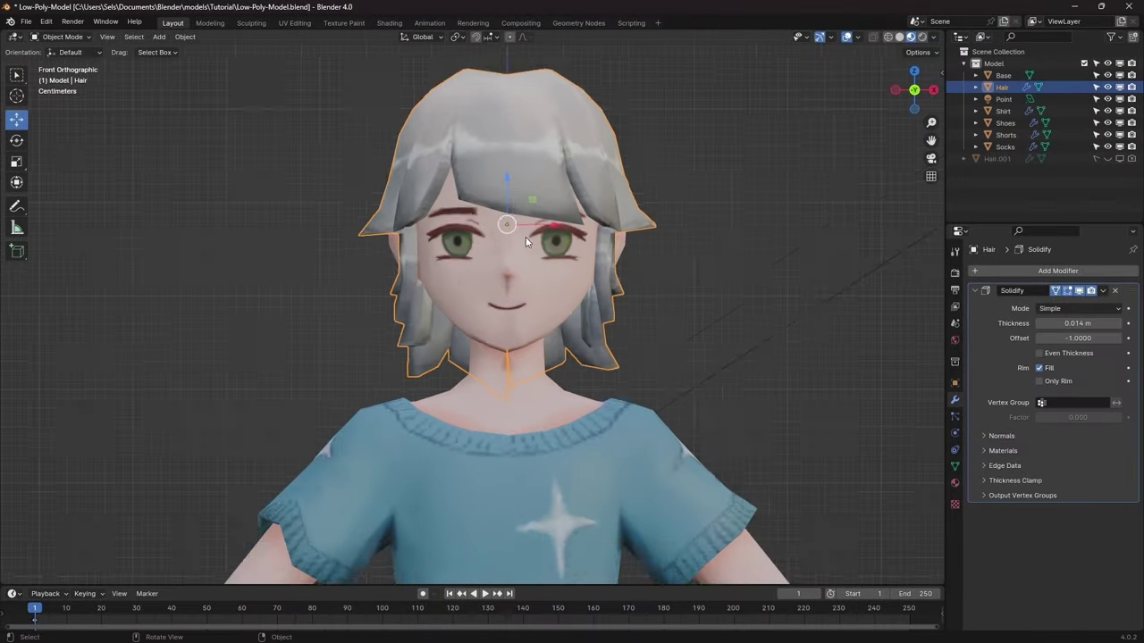
# Switch to Blender, apply the hair's Solidify modifier and scale down the fringe's tip edges in edit mode
pyautogui.press('KP_Decimal')
pyautogui.click(1114, 290)
pyautogui.scroll(3, 667, 183)
pyautogui.press('Tab')
pyautogui.moveTo(667, 184); pyautogui.dragTo(544, 279, button='middle')
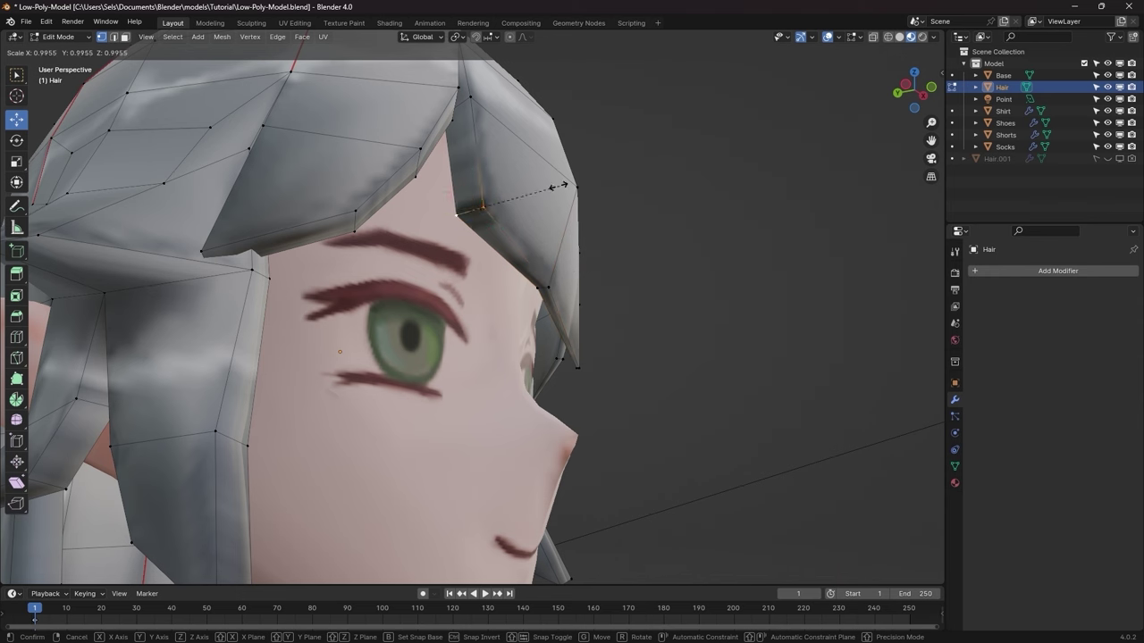
pyautogui.moveTo(507, 152); pyautogui.dragTo(420, 169, button='middle')
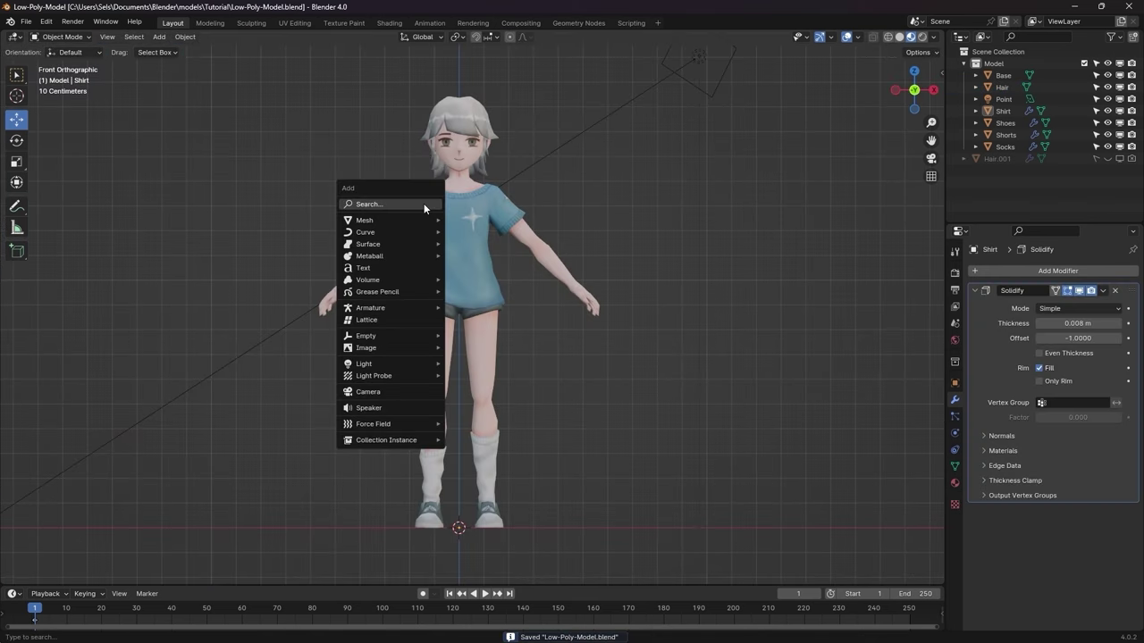
# Add a human meta-rig armature at the origin and scale it down to the character's height
pyautogui.moveTo(400, 307)
pyautogui.click(498, 319)
pyautogui.scroll(-2, 603, 295)
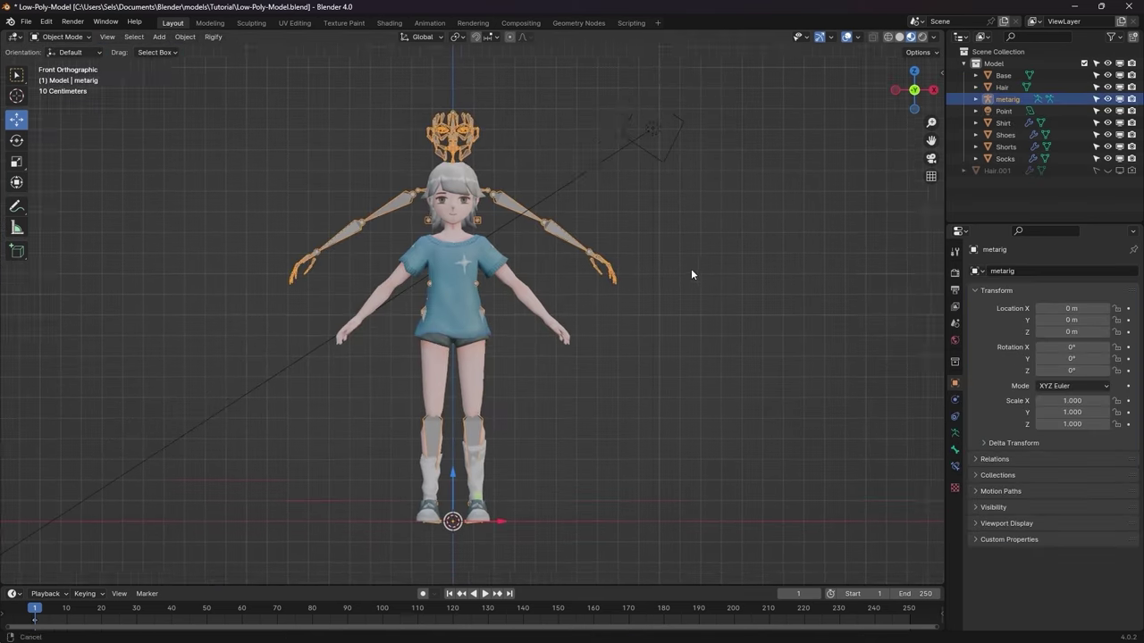
pyautogui.press('s')
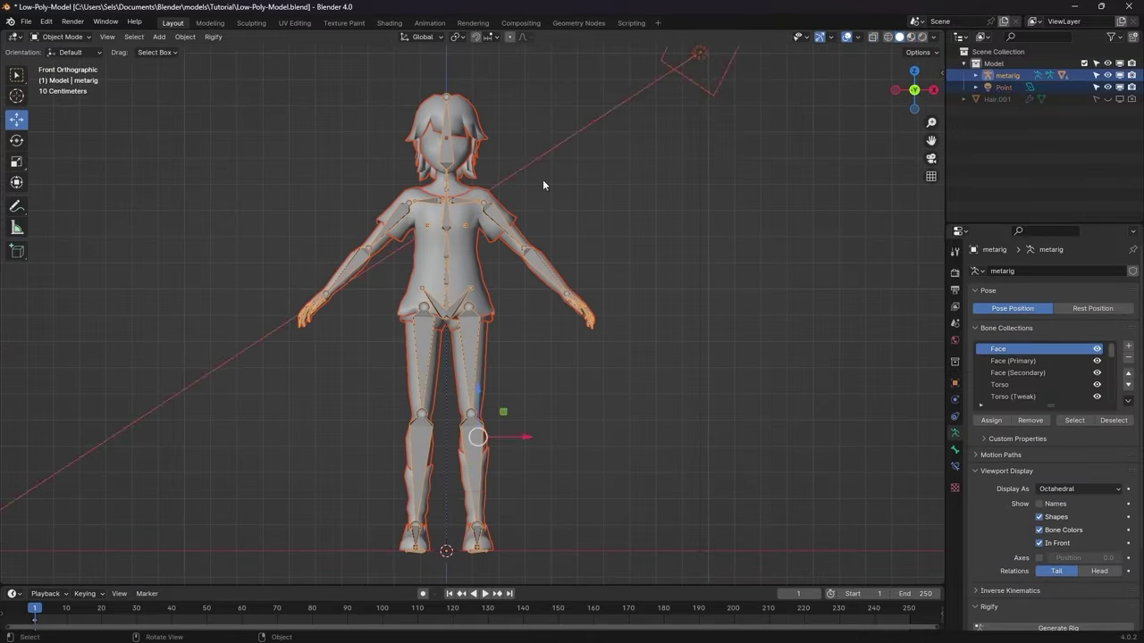
# Parent all the character's meshes to the metarig and change the viewport shading to wireframe
pyautogui.hotkey('ctrl', 'p')
pyautogui.click(478, 256)
pyautogui.scroll(3, 479, 255)
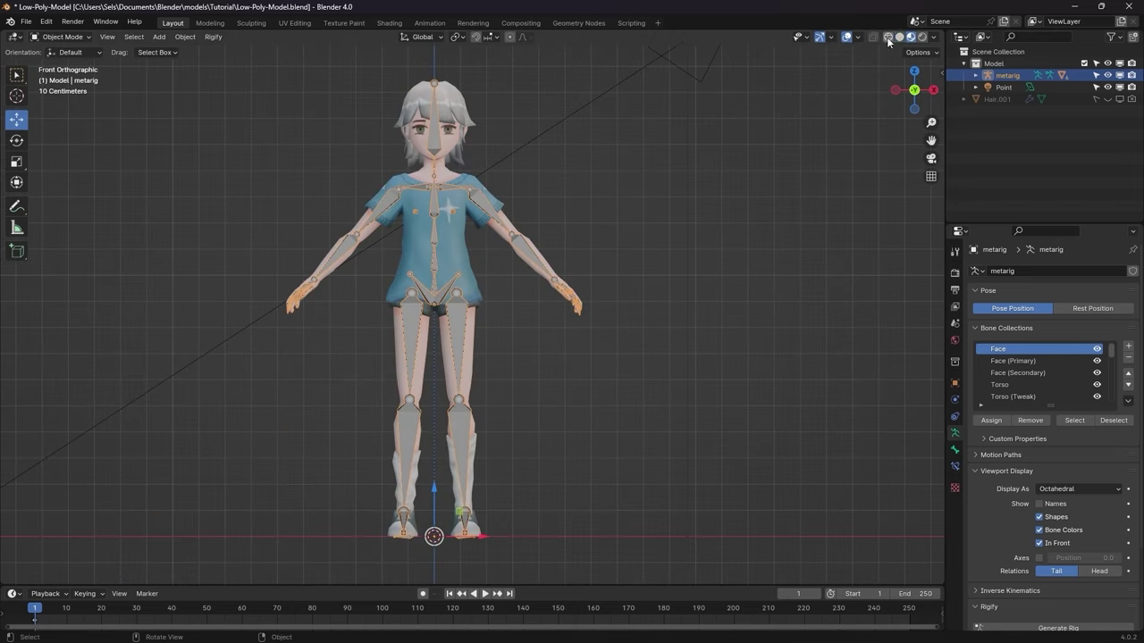
pyautogui.click(889, 42)
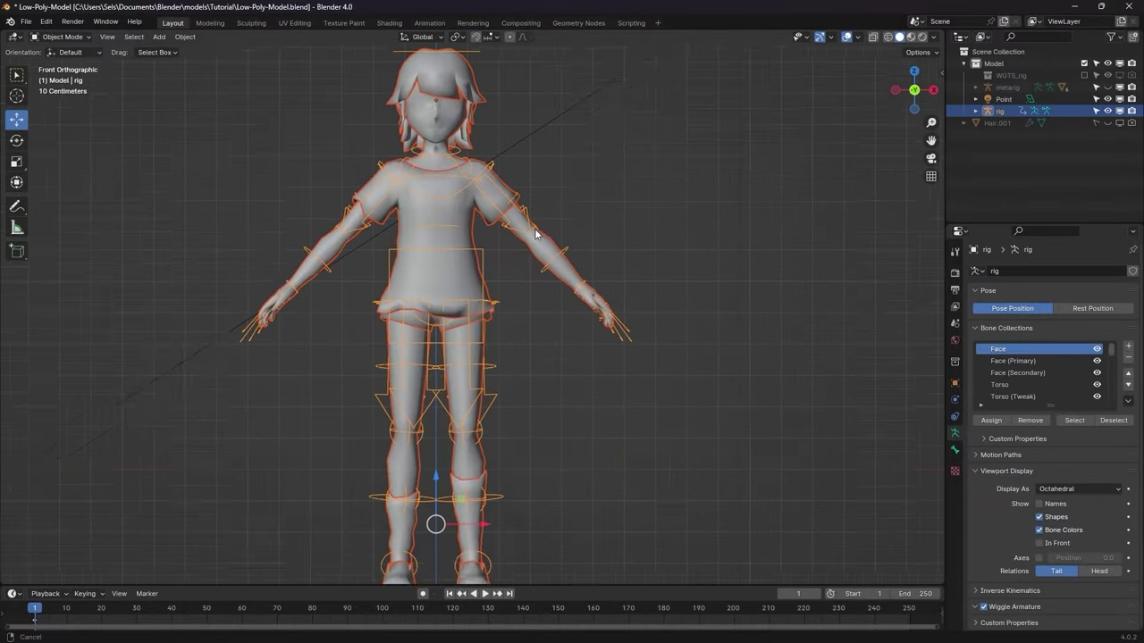
# Parent the body, hair and clothing meshes to the generated rig
pyautogui.scroll(-1, 527, 237)
pyautogui.hotkey('ctrl', 'p')
pyautogui.click(524, 234)
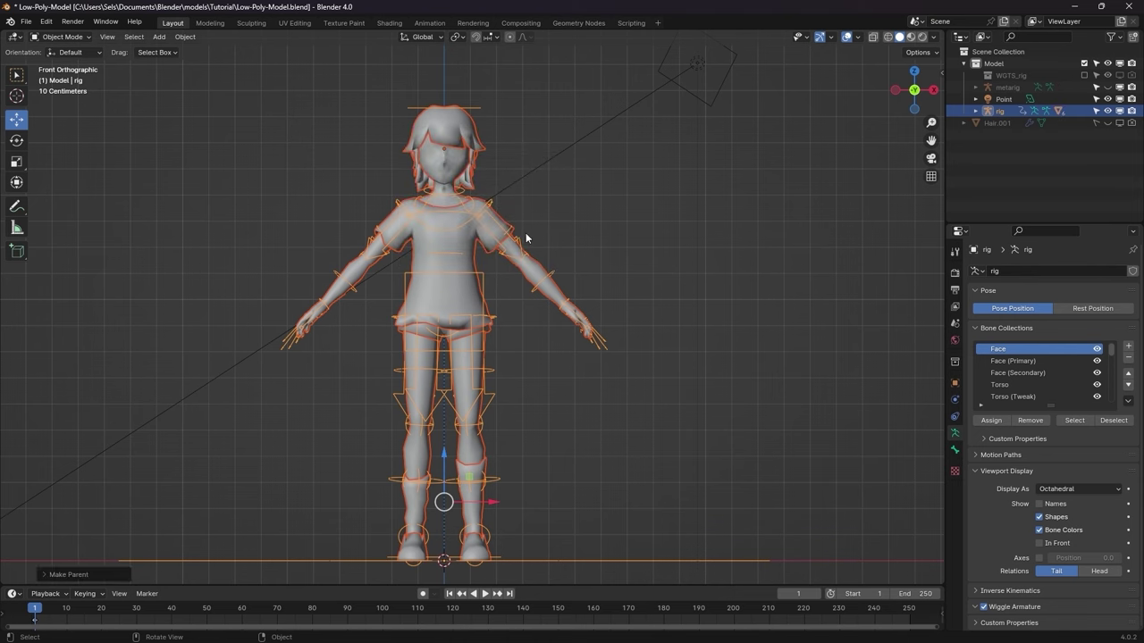
# Put the generated rig in pose mode and test the mesh deformation by rotating the chest and moving a body control
pyautogui.click(477, 219)
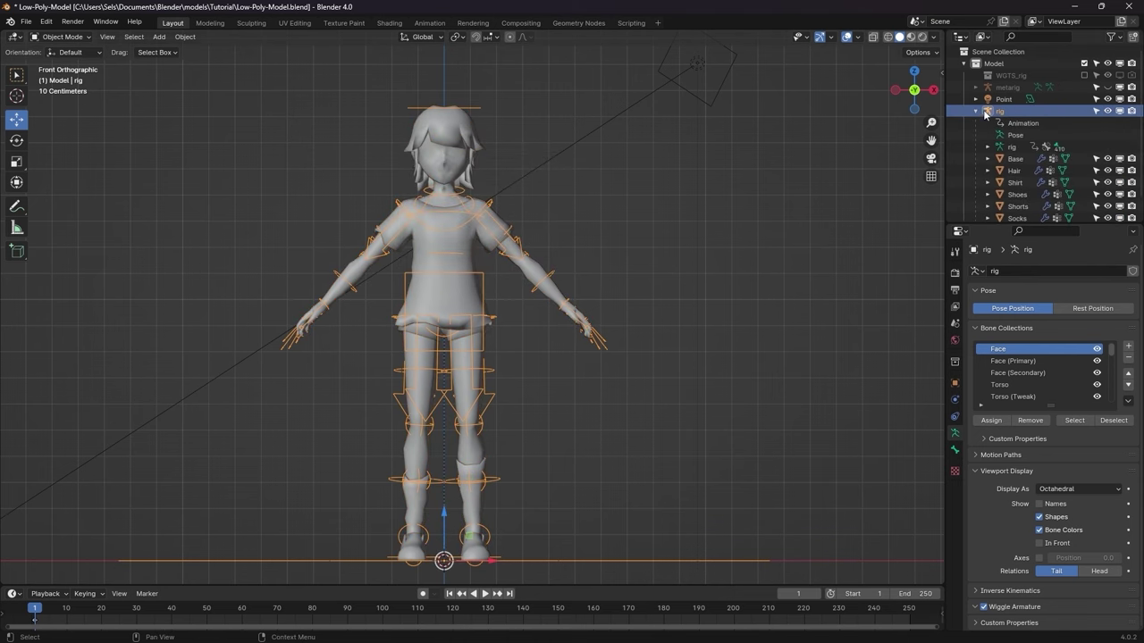
pyautogui.hotkey('ctrl', 'Tab')
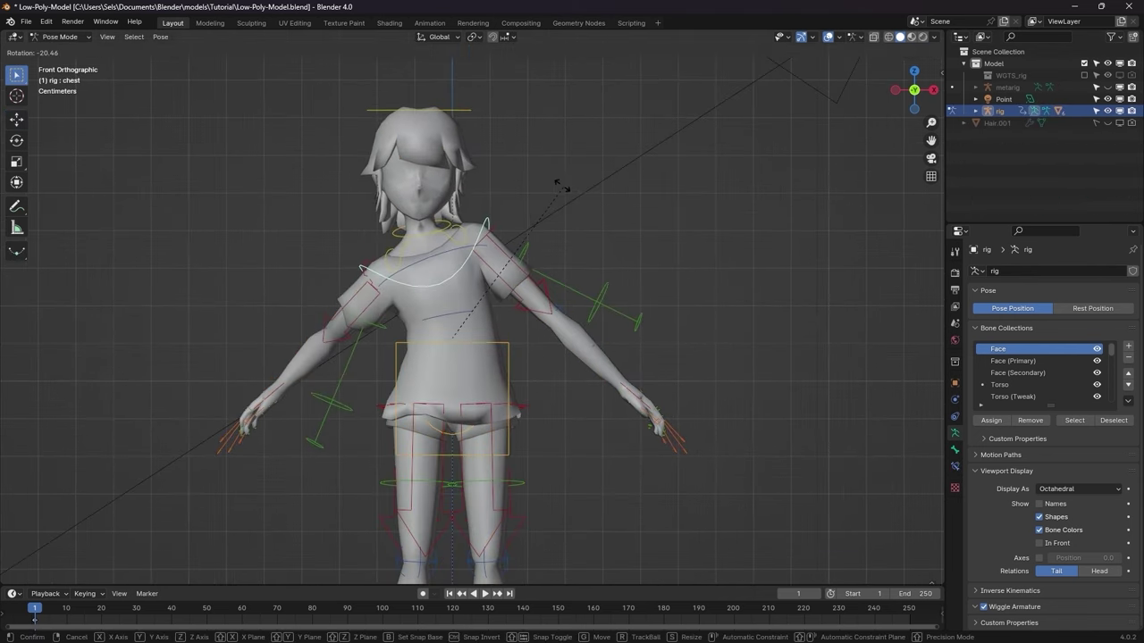
pyautogui.moveTo(556, 214); pyautogui.dragTo(556, 435, button='middle')
pyautogui.press('g')
pyautogui.click(429, 345)
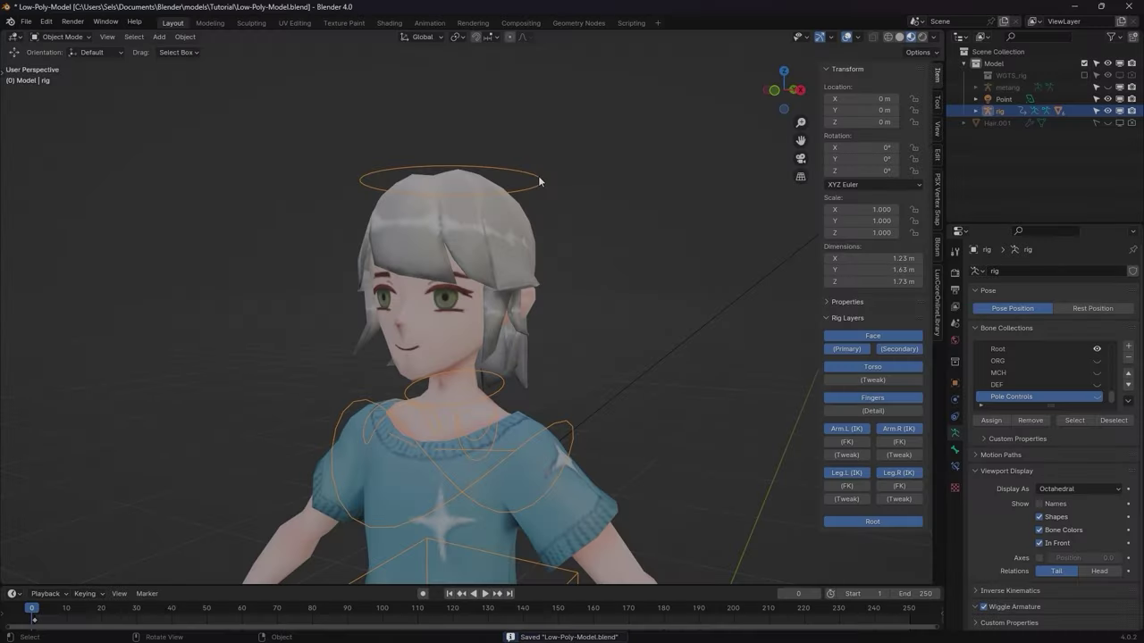
# Duplicate the rig's head bone in edit mode, scale the copy to about 0.11 m long and place it in front of the face
pyautogui.press('Tab')
pyautogui.press('KP_Decimal')
pyautogui.press('KP_3')
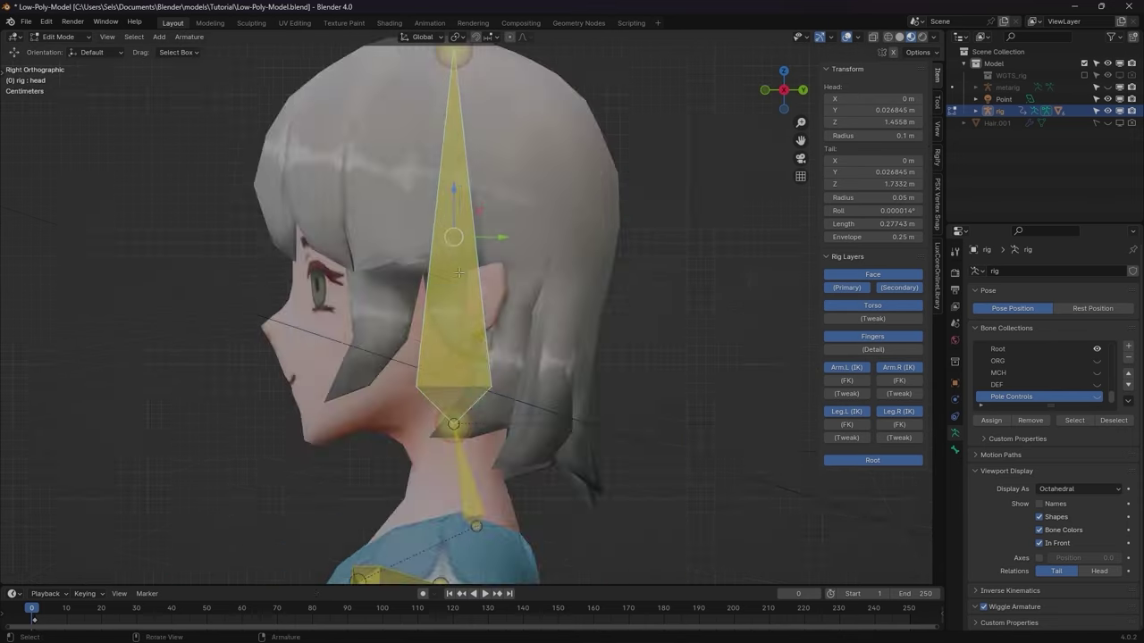
pyautogui.scroll(-3, 465, 312)
pyautogui.hotkey('shift', 'd')
pyautogui.click(319, 296)
pyautogui.click(479, 259)
pyautogui.press('s')
pyautogui.press('g')
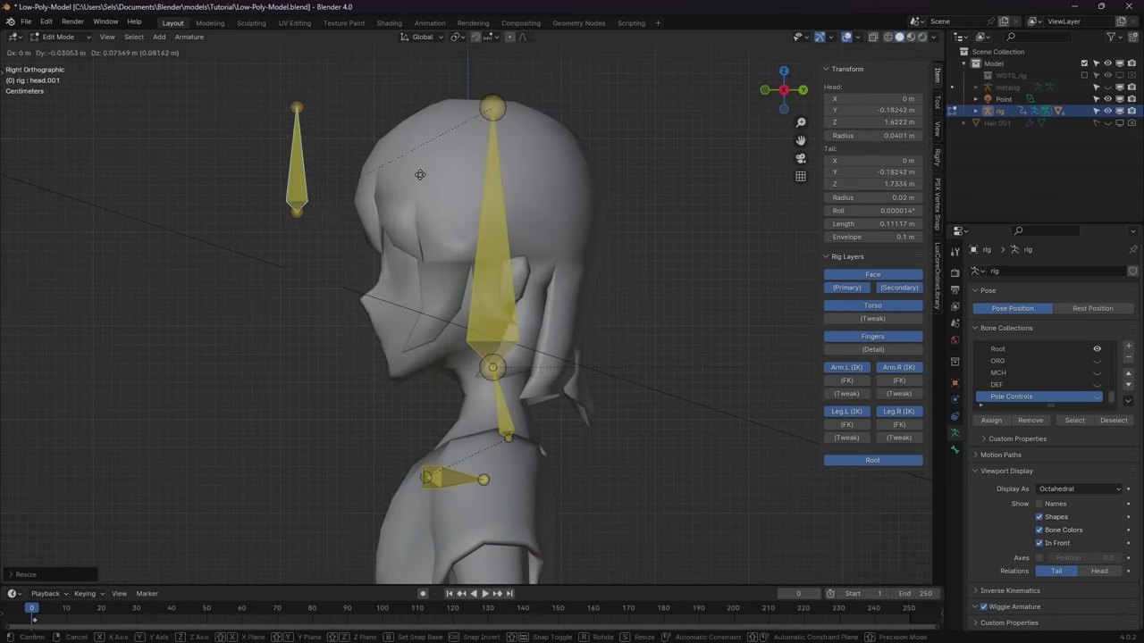
# Open the duplicated bone's name for editing and use WGT-rig_thigh_ik.L as its custom shape object
pyautogui.click(955, 450)
pyautogui.click(1029, 271)
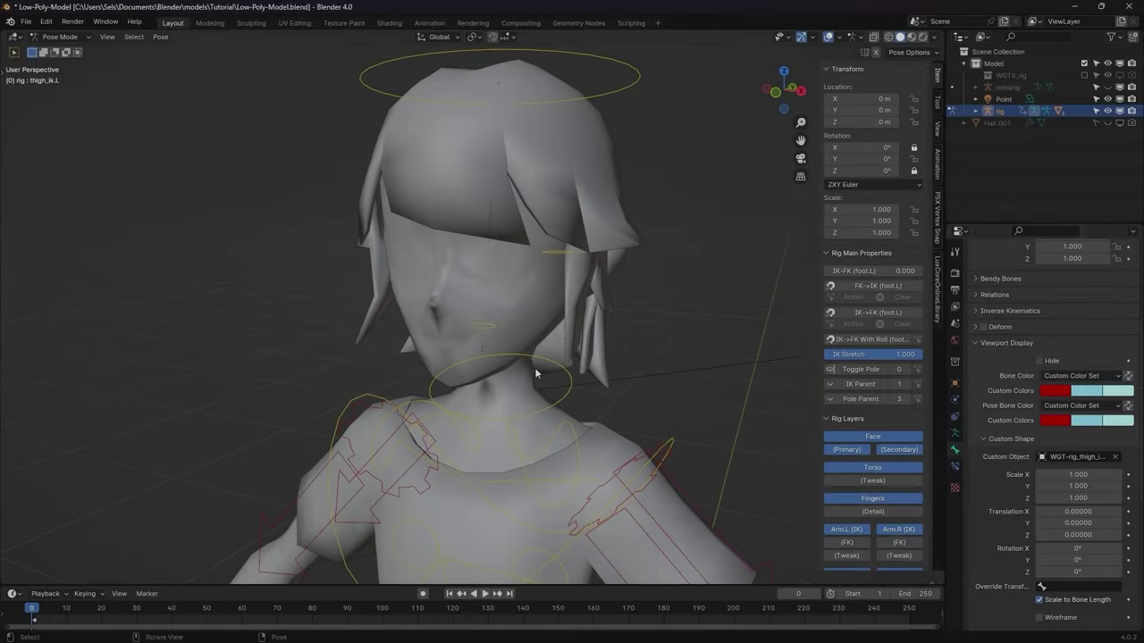
pyautogui.write('WGT-rig_thigh_ik.L')
pyautogui.click(1040, 471)
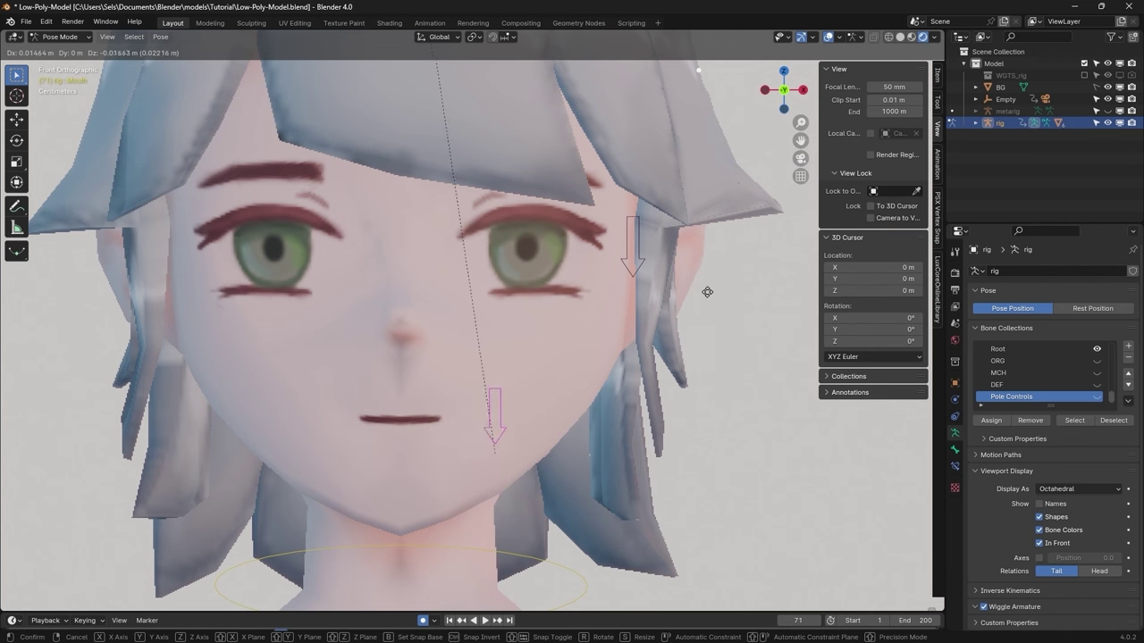
# Move the Mouth control bone vertically to change the mouth expression
pyautogui.click(707, 289)
pyautogui.press('g')
pyautogui.click(713, 314)
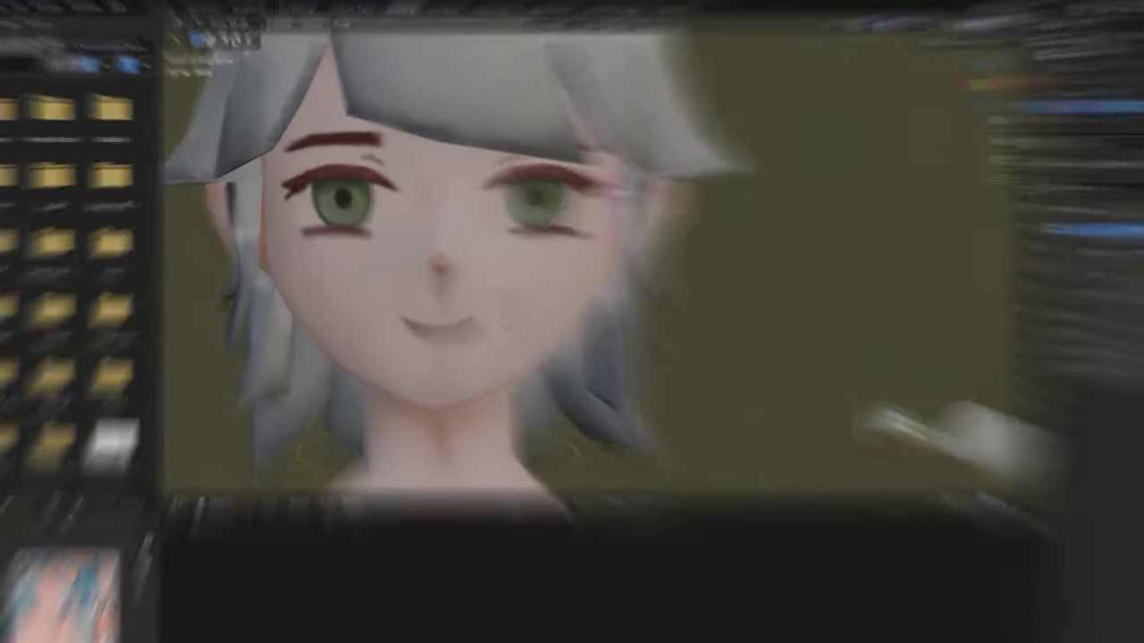
# Move the Blink control bone up and down to test the open and closed eyes and its location limits
pyautogui.press('g')
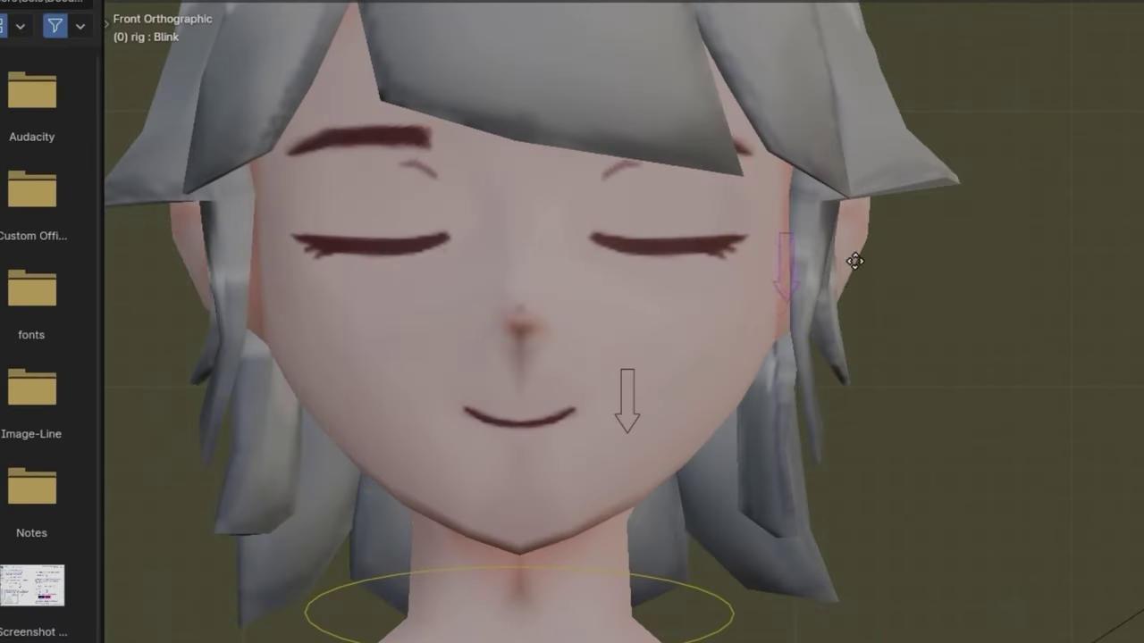
pyautogui.click(848, 219)
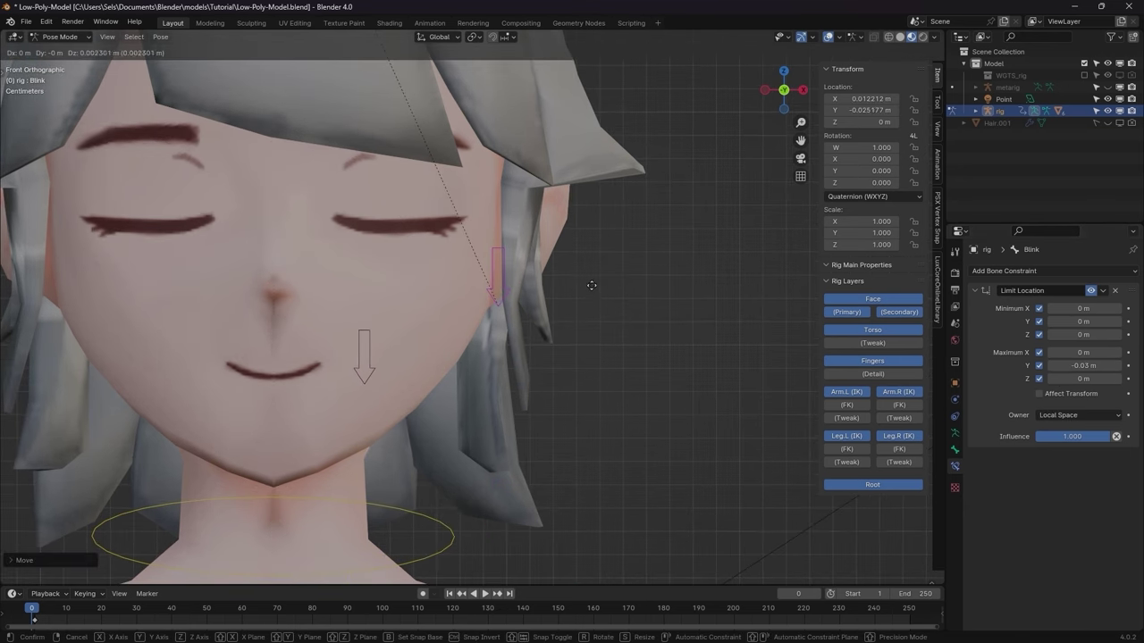
pyautogui.click(581, 239)
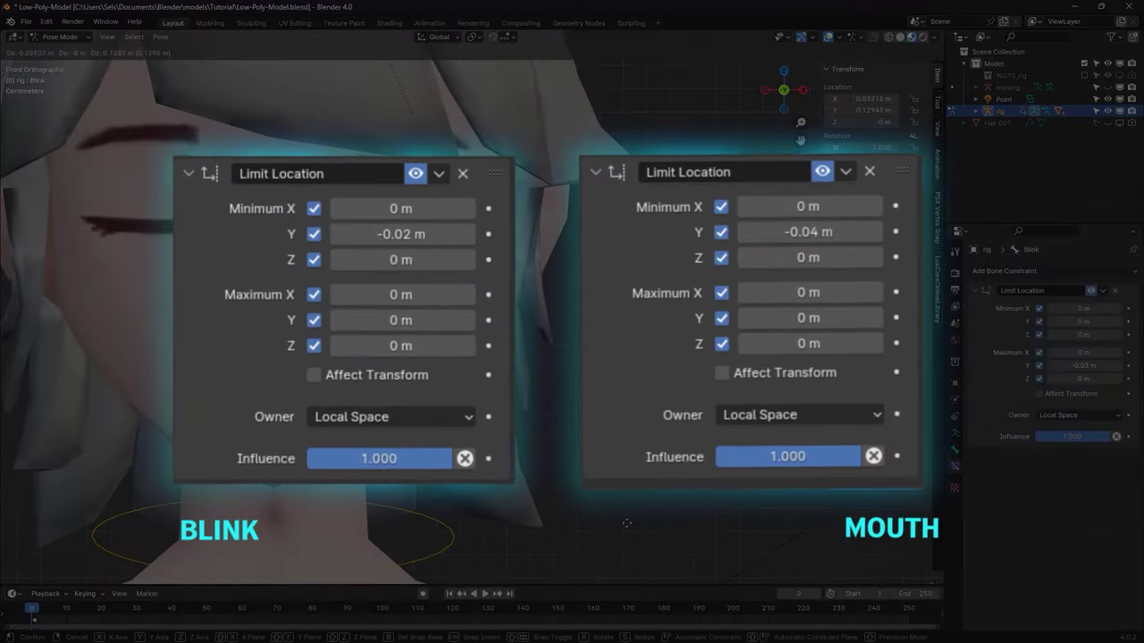
pyautogui.click(626, 523)
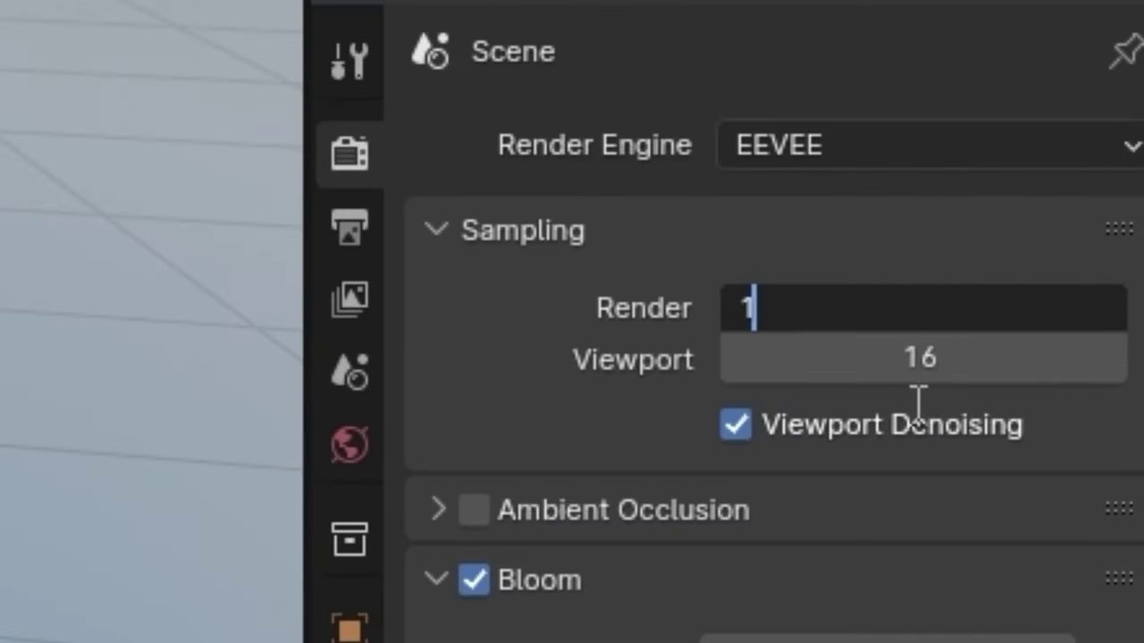
# Set both the render and viewport samples to 1 for the EEVEE render engine
pyautogui.press('Return')
pyautogui.click(920, 363)
pyautogui.write('1')
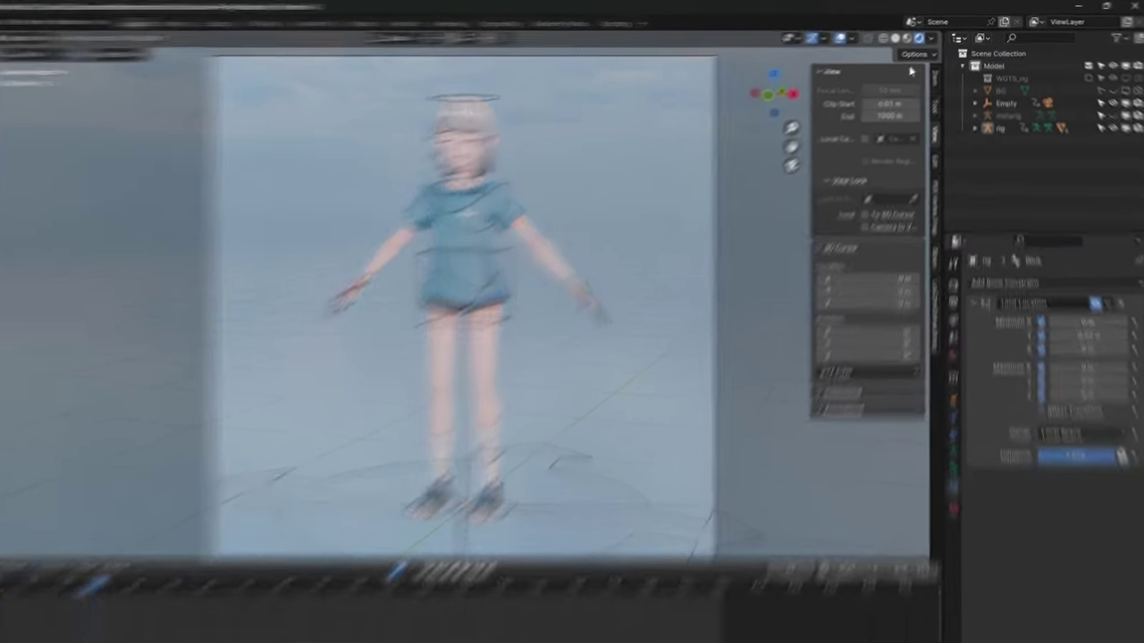
# Open the viewport shading options and examine the rendered character and its surroundings from several angles
pyautogui.click(932, 36)
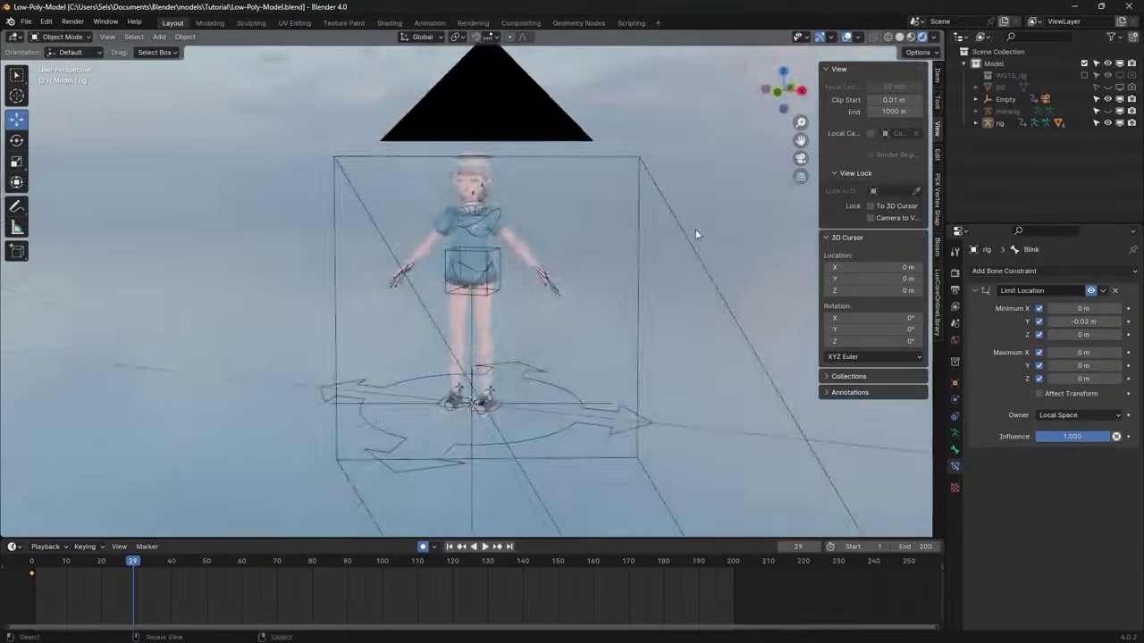
pyautogui.moveTo(695, 229); pyautogui.dragTo(164, 245, button='middle')
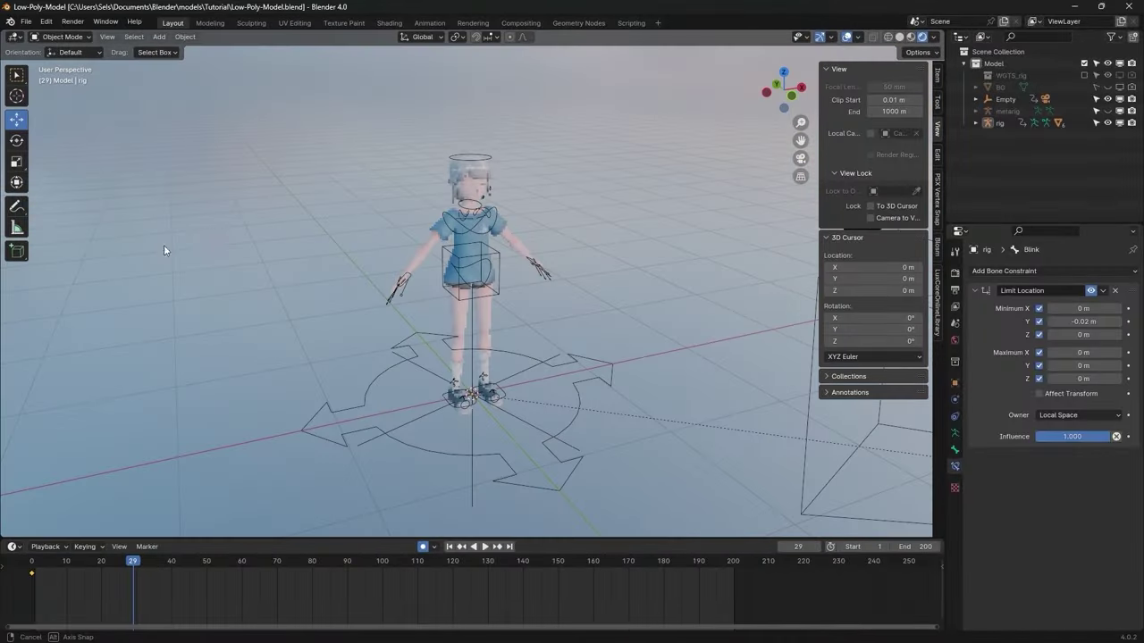
pyautogui.scroll(8, 430, 190)
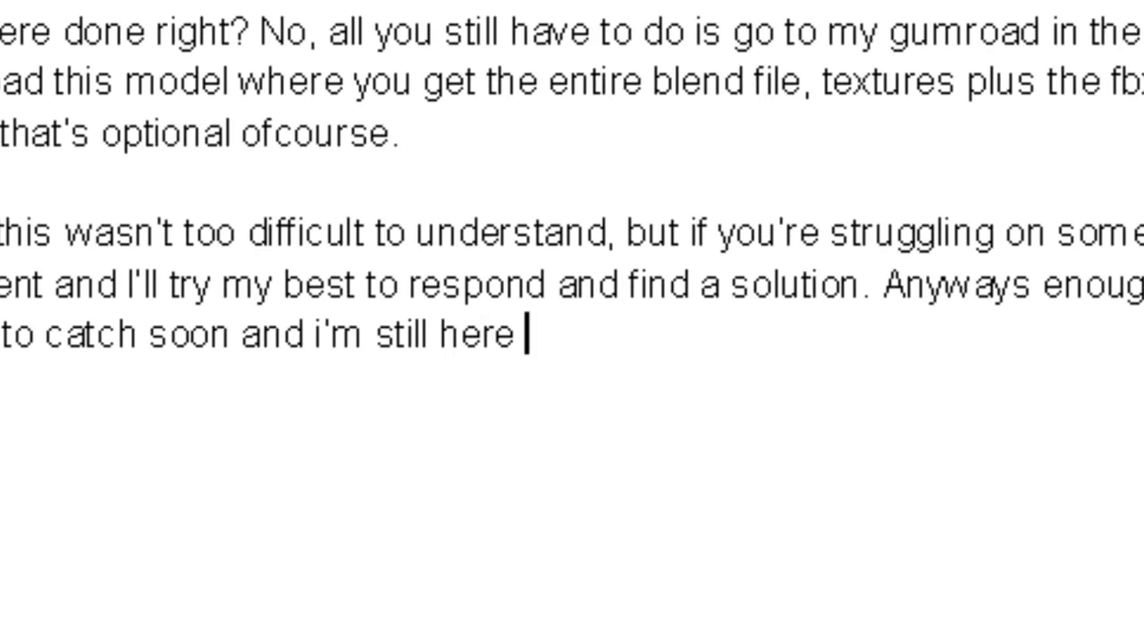
# Switch to the script document and continue its last sentence with "writing this damn scrip"
pyautogui.write('writing this damn scrip')
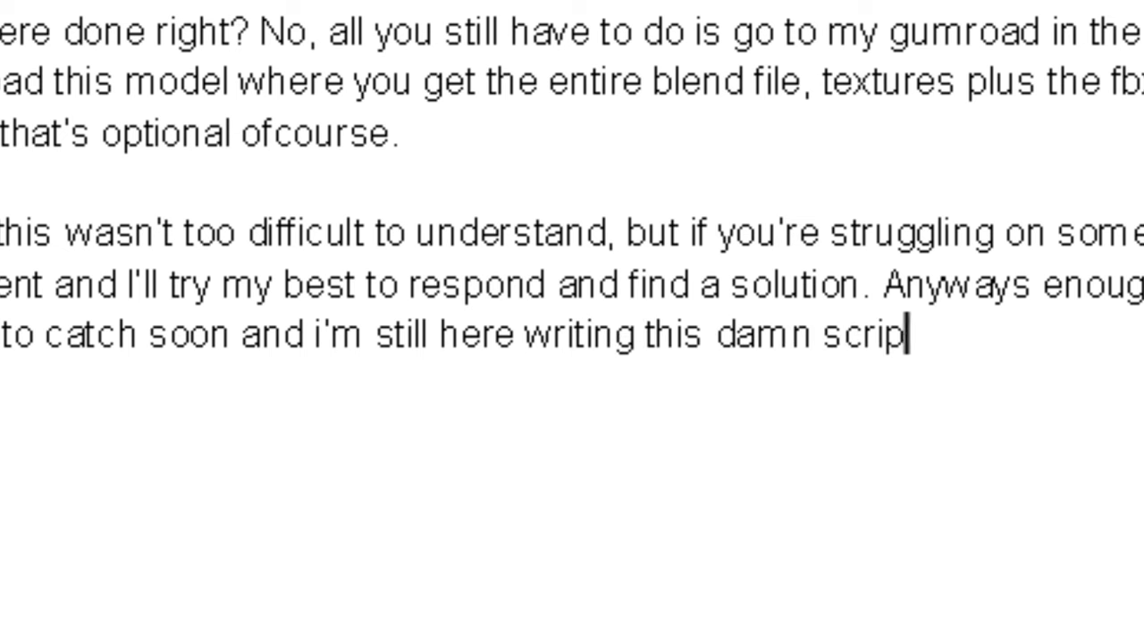